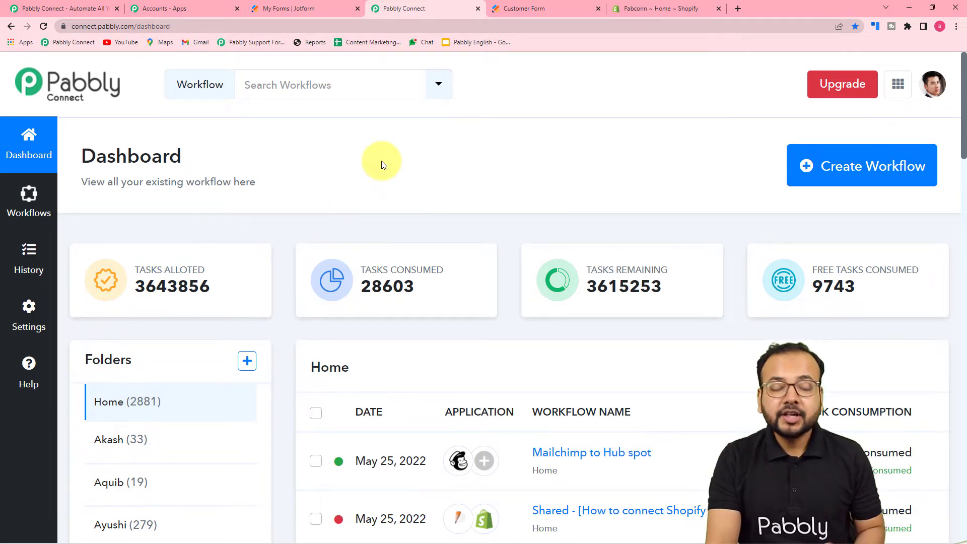
- Switch to the 'Pabbly Connect - Automate All' product homepage at pabbly.com/connect
left_click(90, 10)
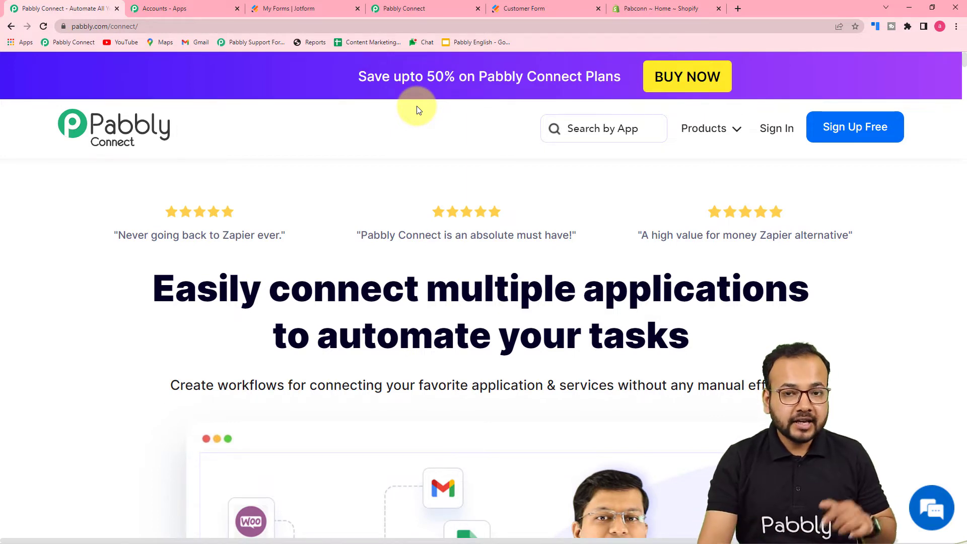
- Return to the connect.pabbly.com workflow dashboard with task totals and Home folder
left_click(396, 8)
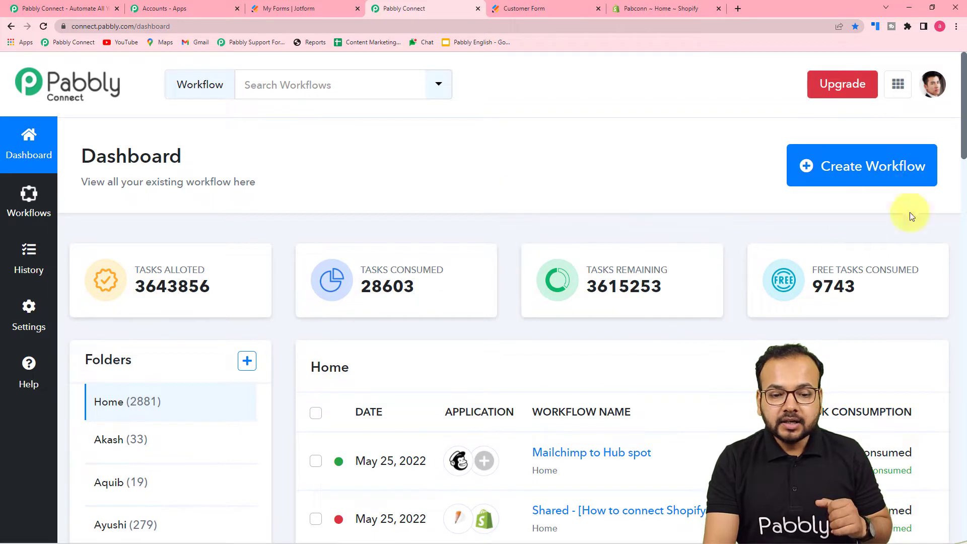
- Create a new workflow named 'Shopify Connection' from the dashboard
left_click(874, 166)
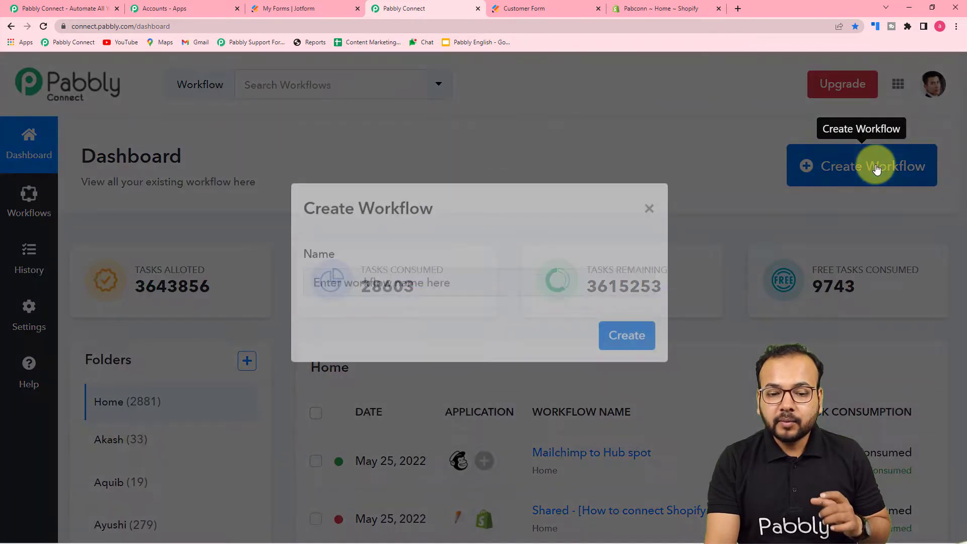
left_click(500, 312)
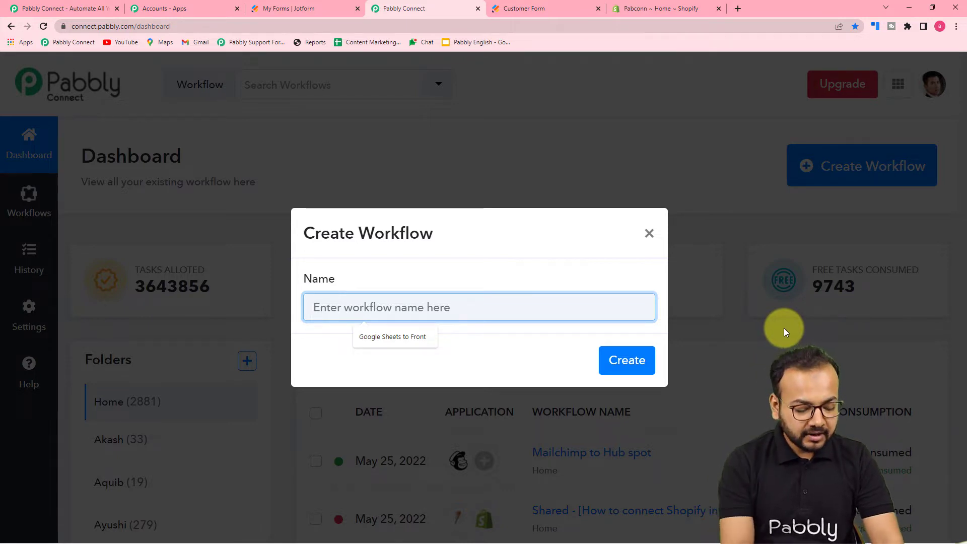
type("Shopi")
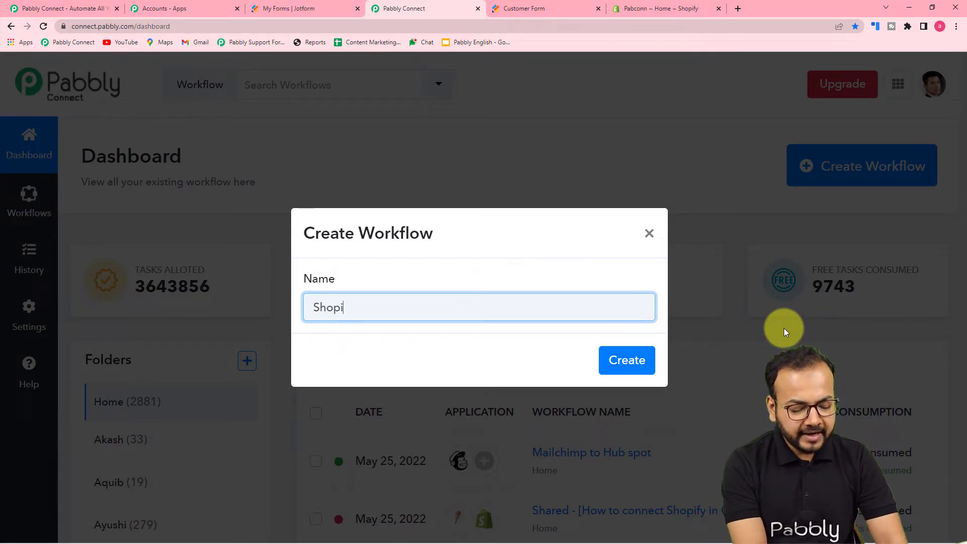
type("fy Conne")
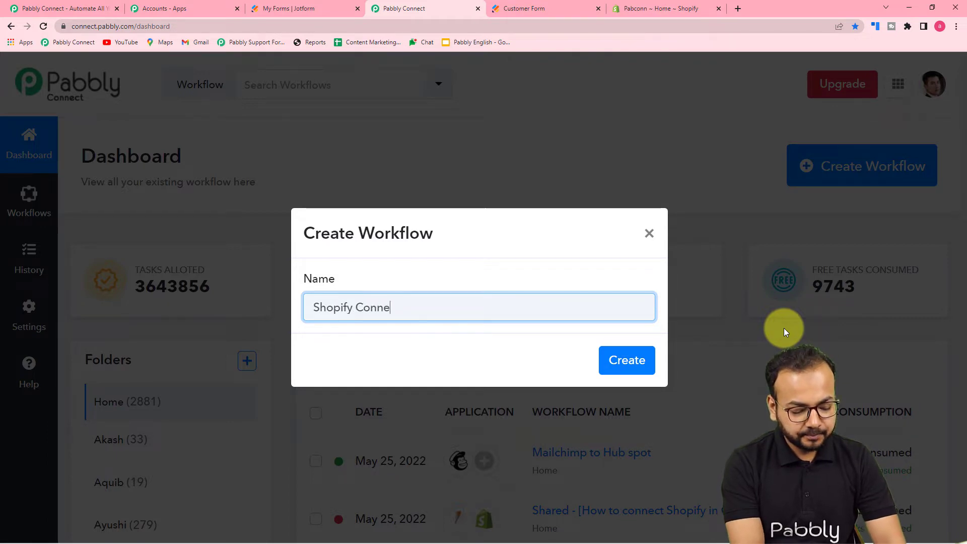
type("ction")
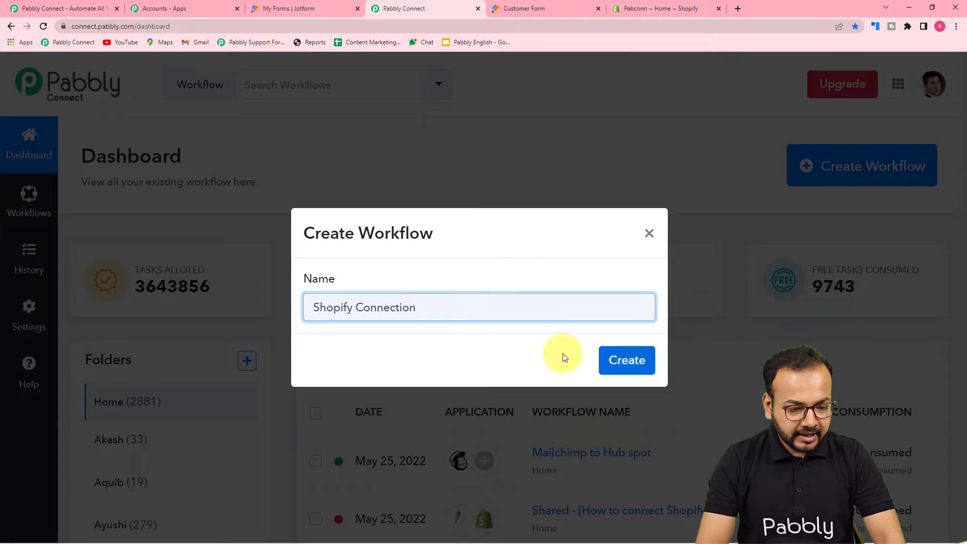
left_click(628, 369)
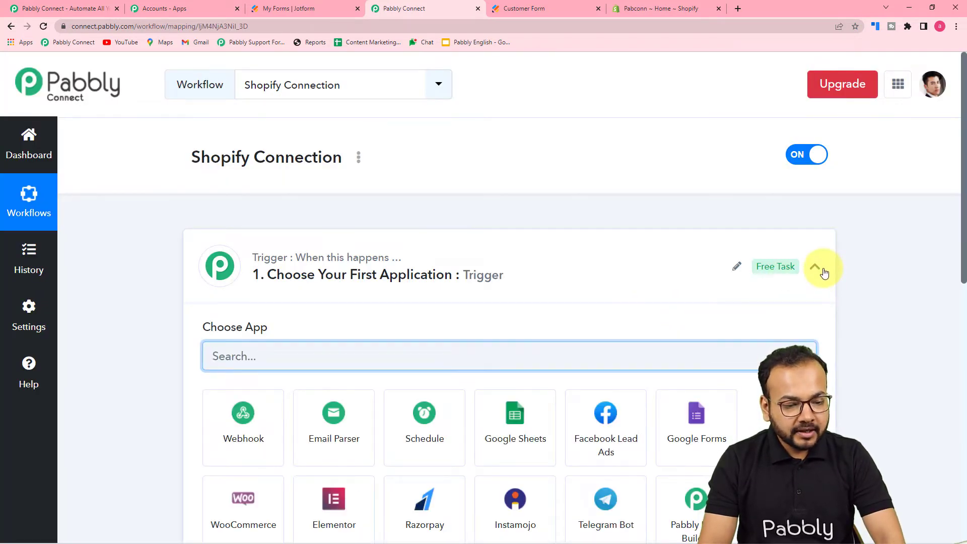
left_click(815, 268)
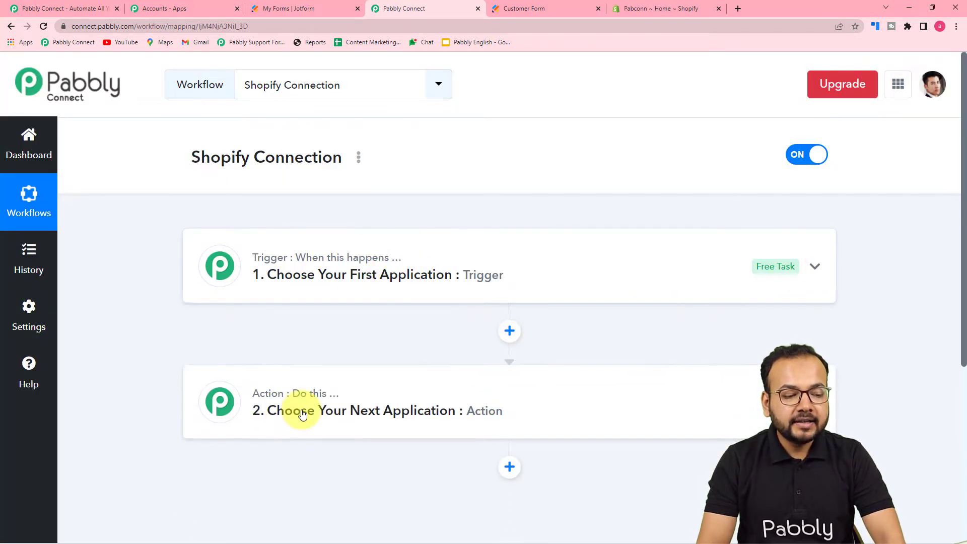
- Expand the trigger step's Choose App panel and briefly check the Jotform forms list
left_click(327, 285)
scroll(329, 285, "down", 3)
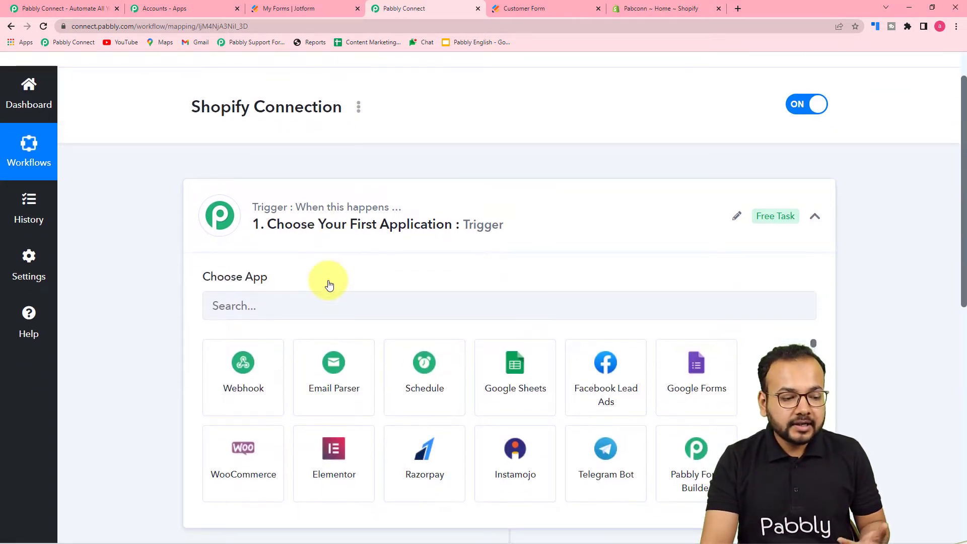
scroll(129, 335, "down", 3)
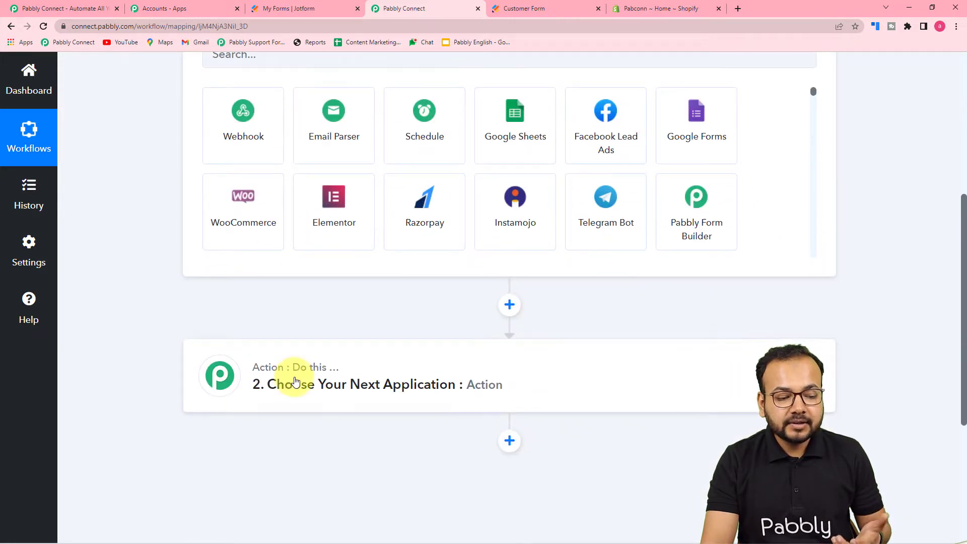
scroll(136, 352, "up", 4)
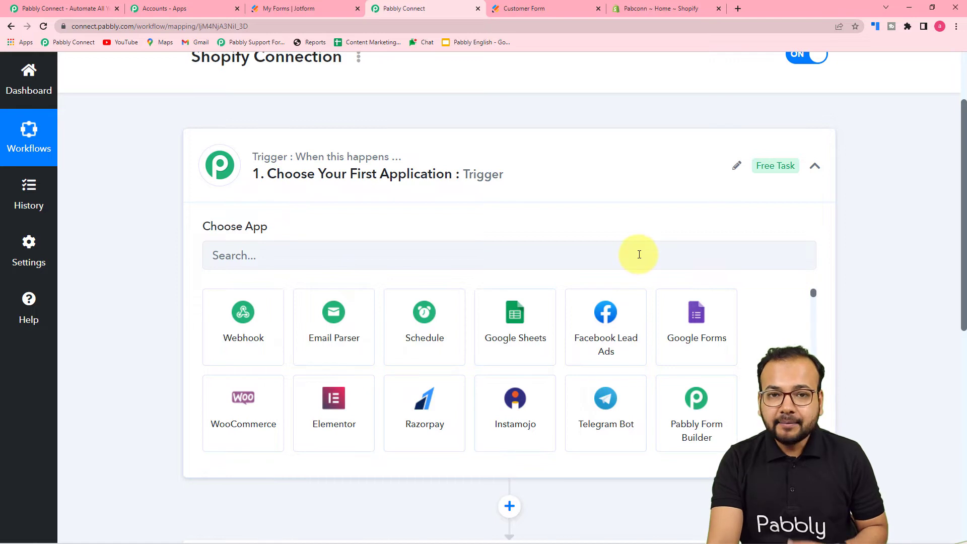
scroll(646, 260, "up", 2)
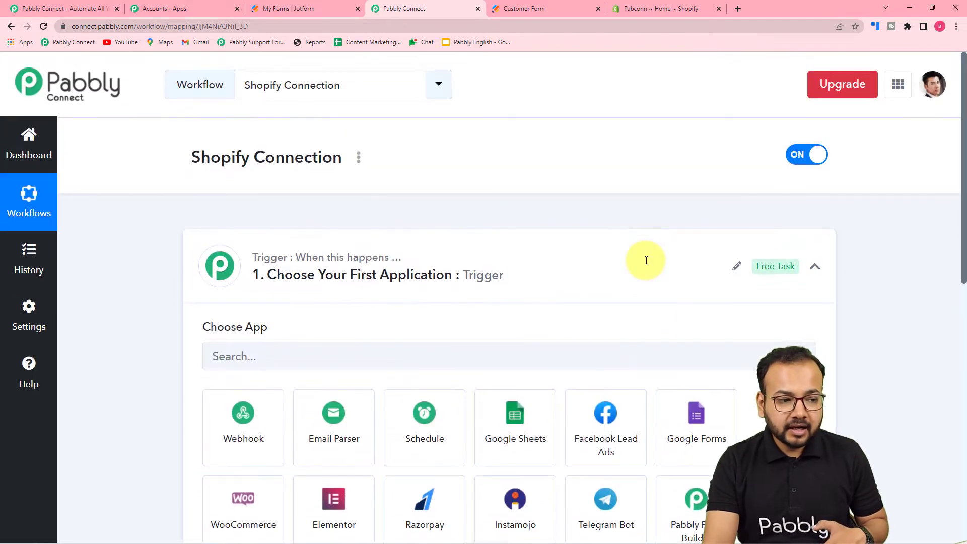
scroll(403, 248, "down", 3)
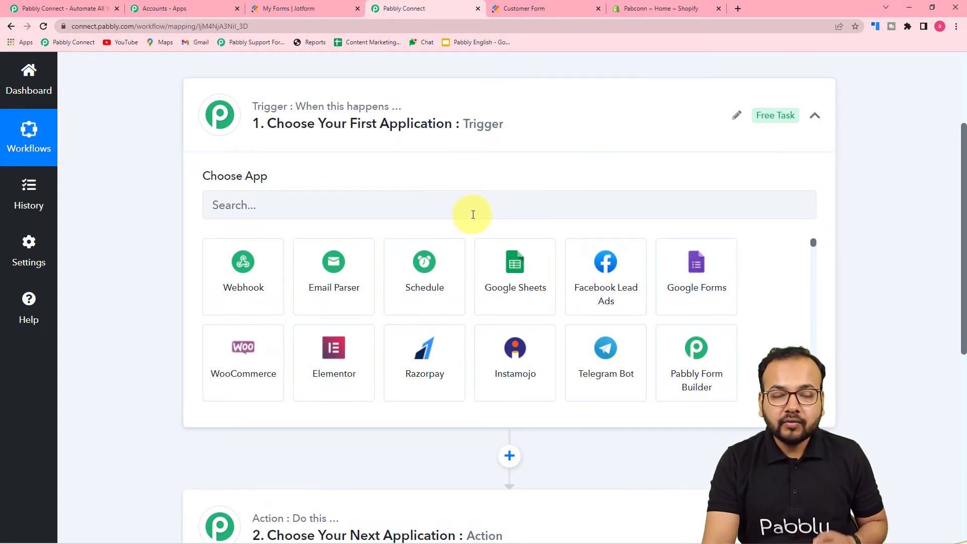
left_click(297, 8)
left_click(380, 11)
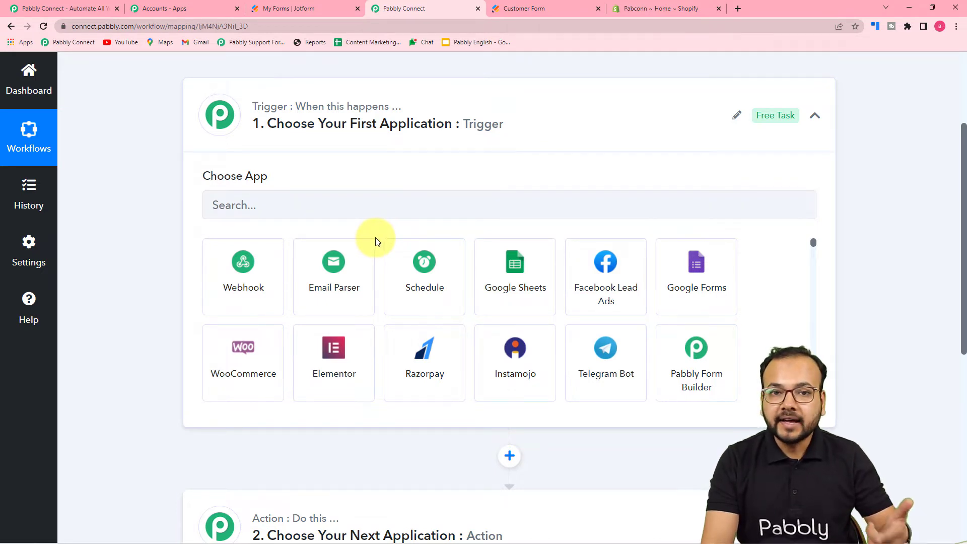
scroll(383, 217, "down", 2)
- Set the trigger to JotForm New Response and load the captured webhook response
left_click(335, 106)
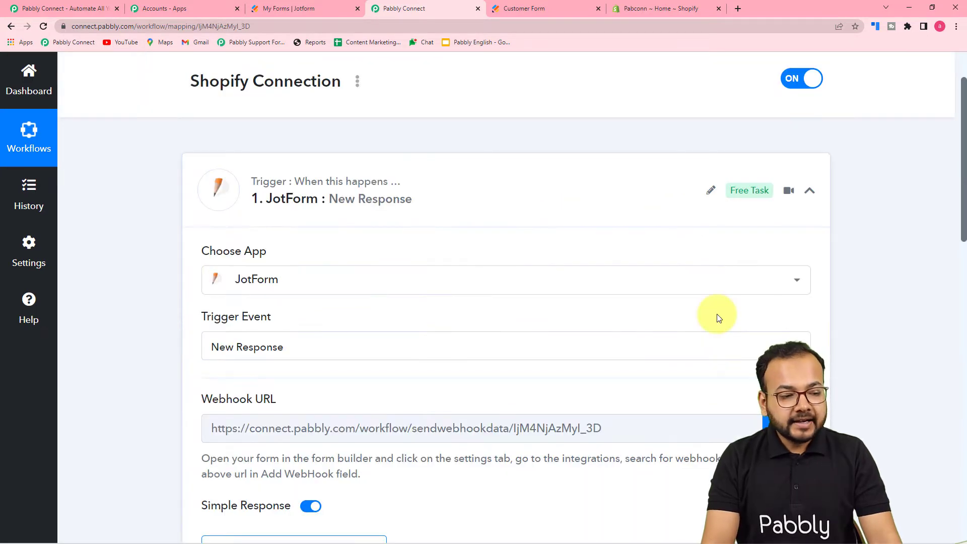
scroll(719, 318, "down", 2)
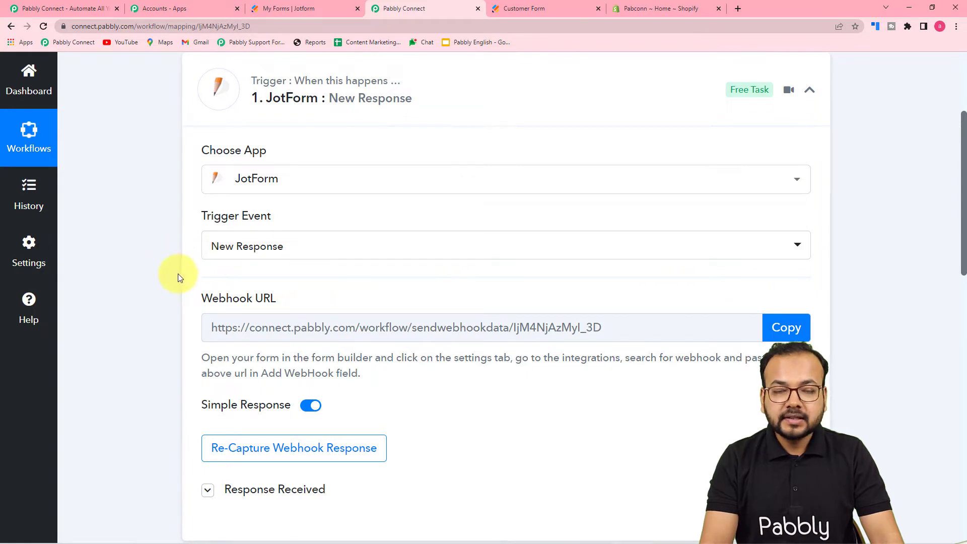
scroll(171, 273, "down", 1)
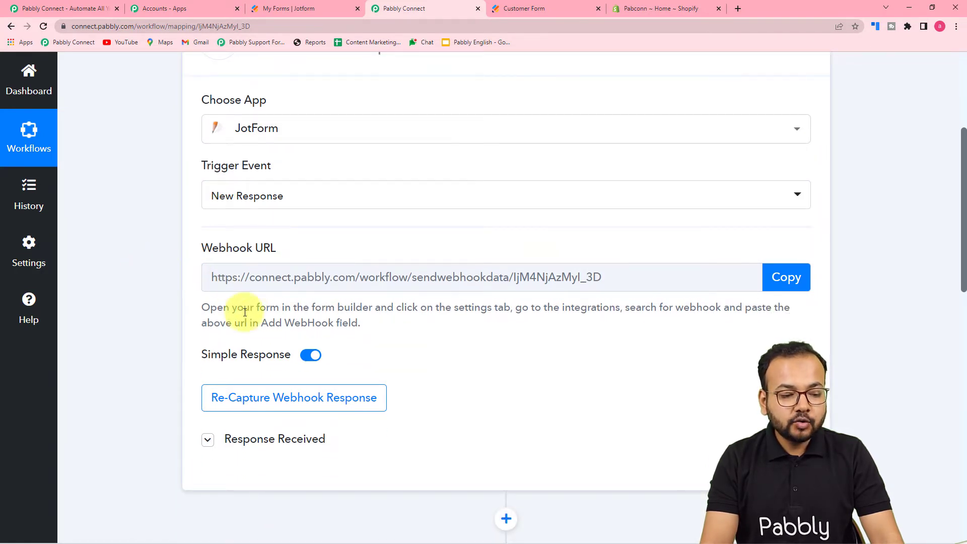
scroll(297, 320, "down", 2)
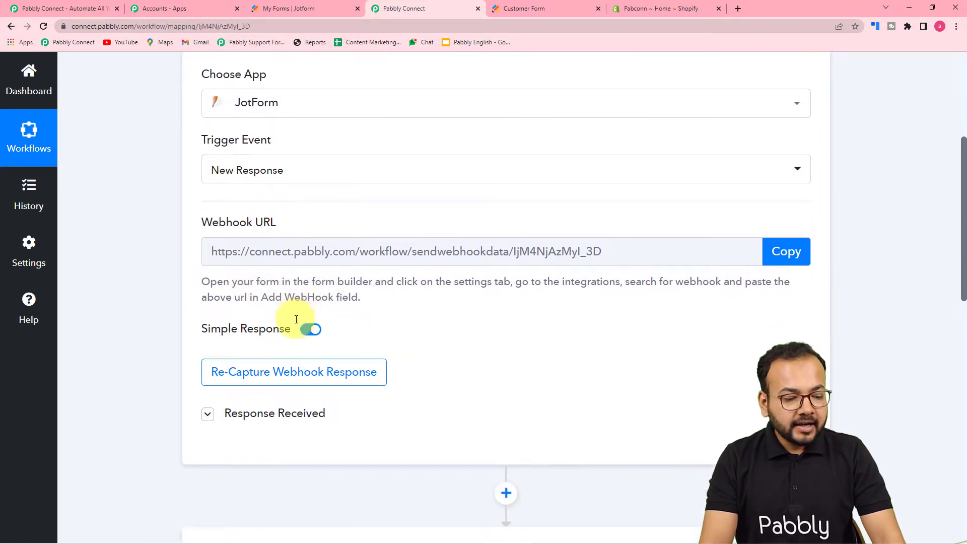
left_click(206, 338)
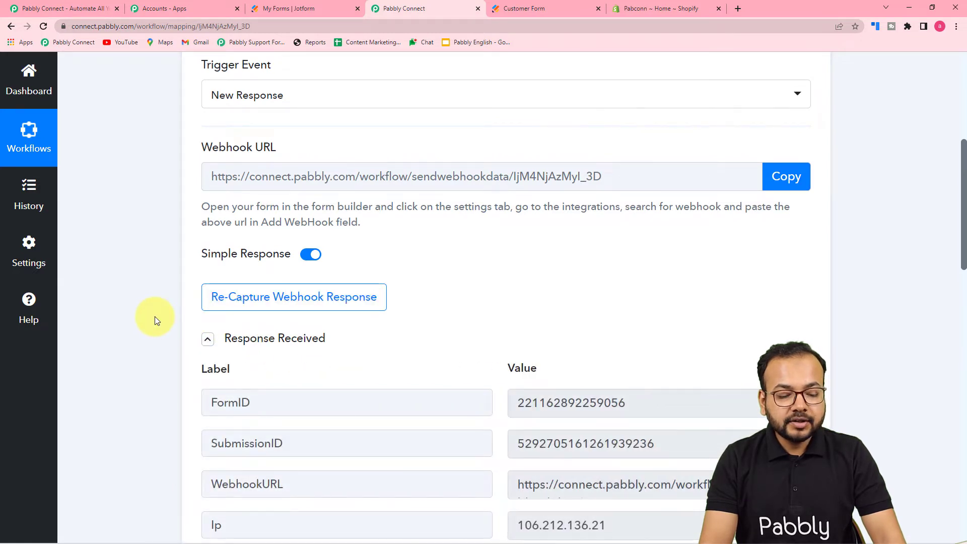
scroll(155, 316, "down", 3)
scroll(156, 317, "down", 2)
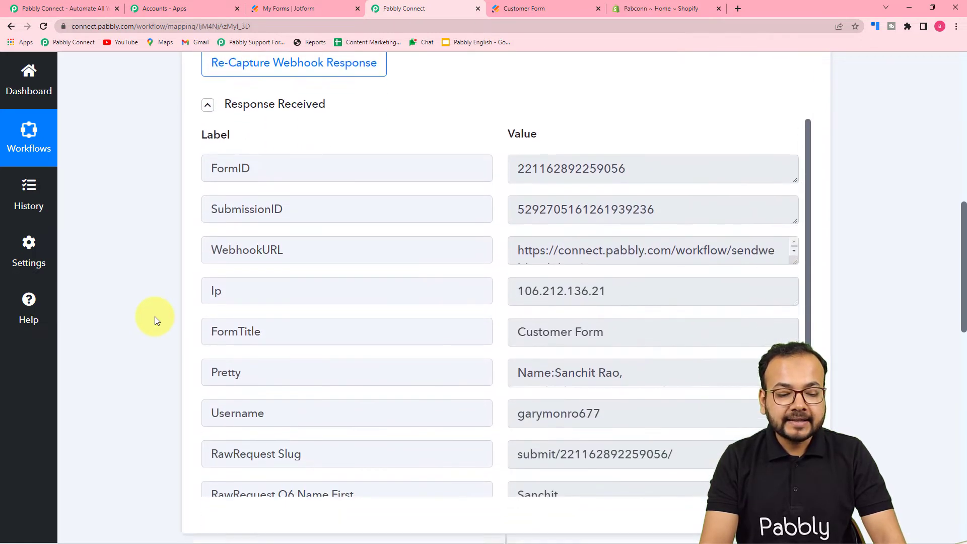
scroll(283, 336, "down", 3)
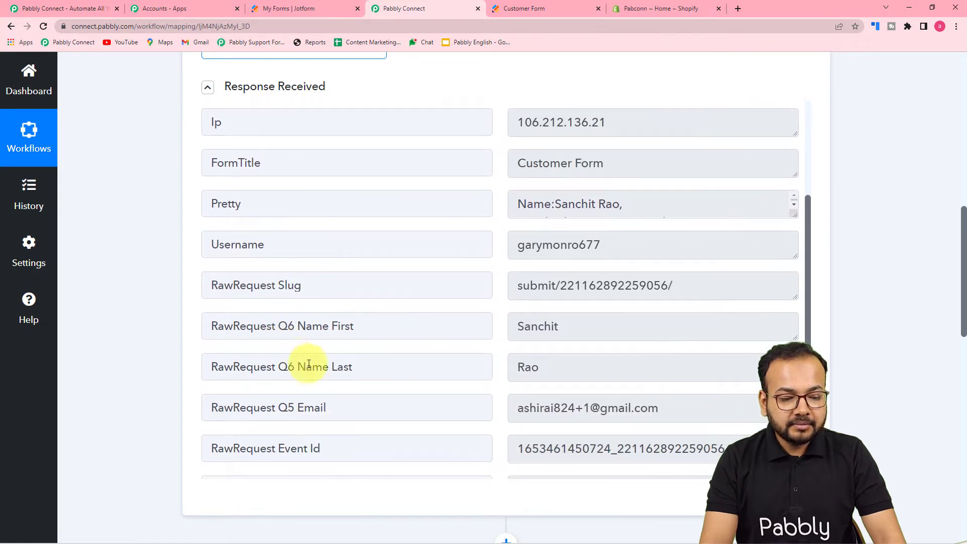
scroll(312, 383, "down", 2)
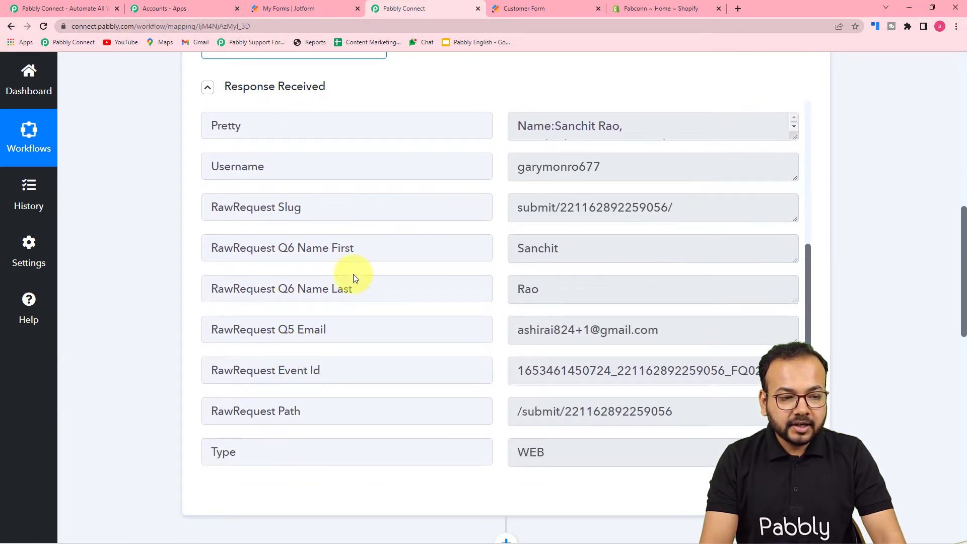
- Compare the Customer Form's fields with the captured first name, last name and email
left_click(529, 9)
left_click(265, 235)
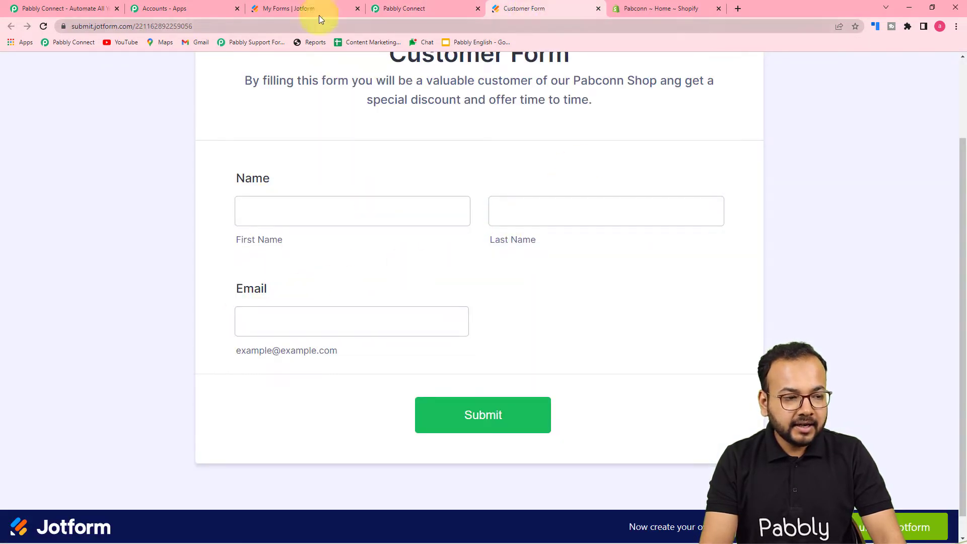
left_click(403, 8)
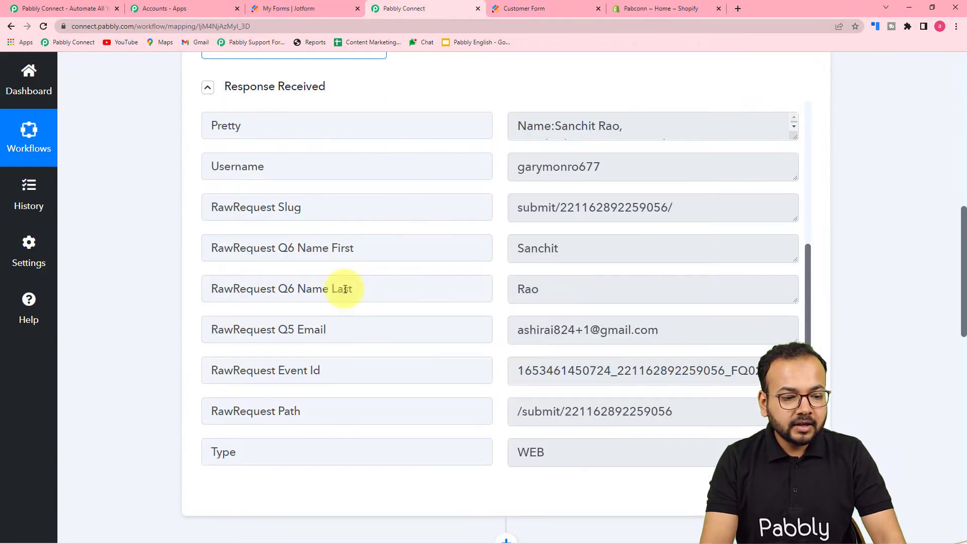
scroll(345, 289, "down", 3)
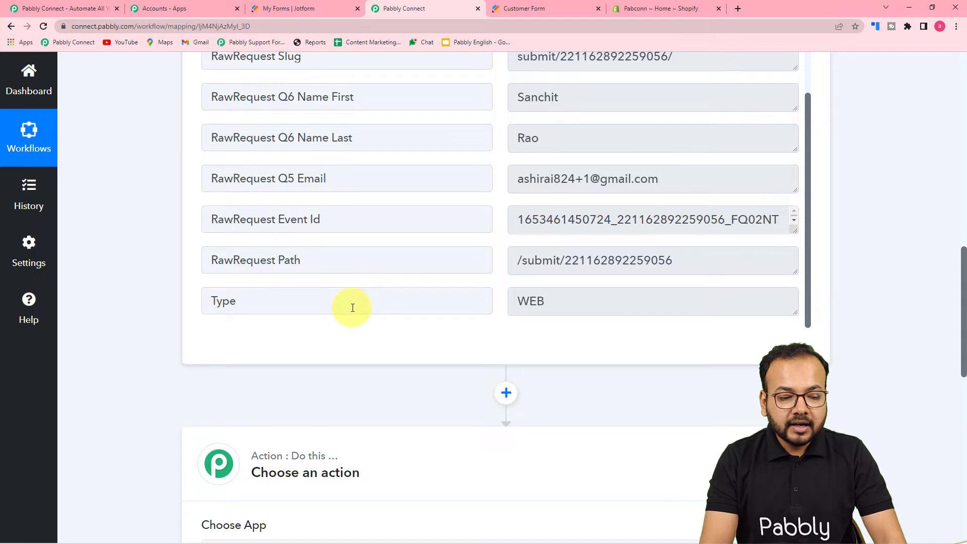
scroll(353, 308, "down", 2)
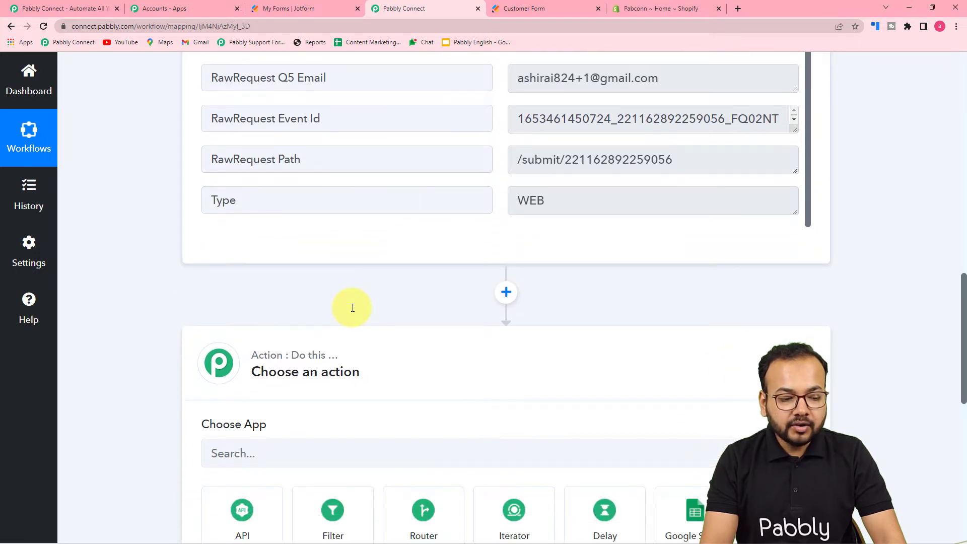
- Search 'shopi' and choose Shopify as the action step's app
scroll(352, 308, "down", 4)
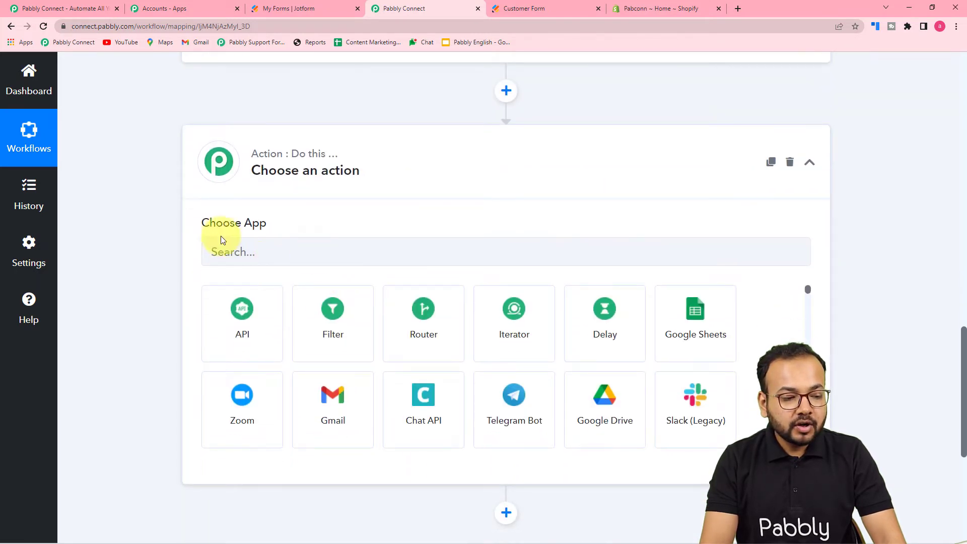
left_click(276, 250)
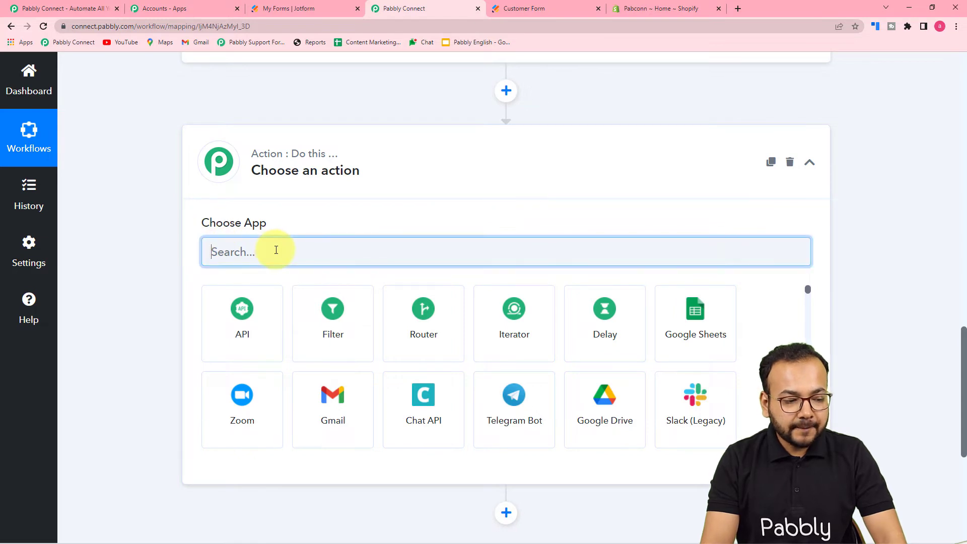
type("s")
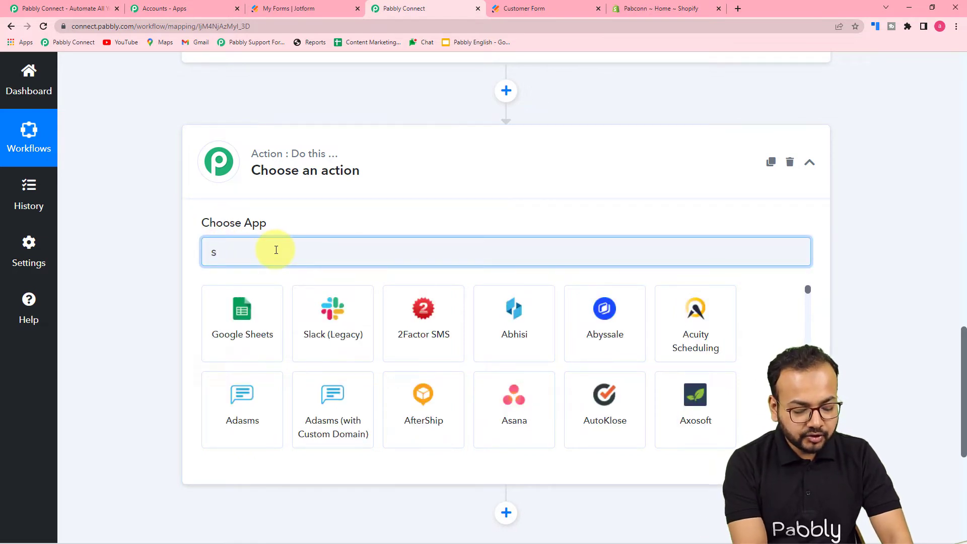
type("hopi")
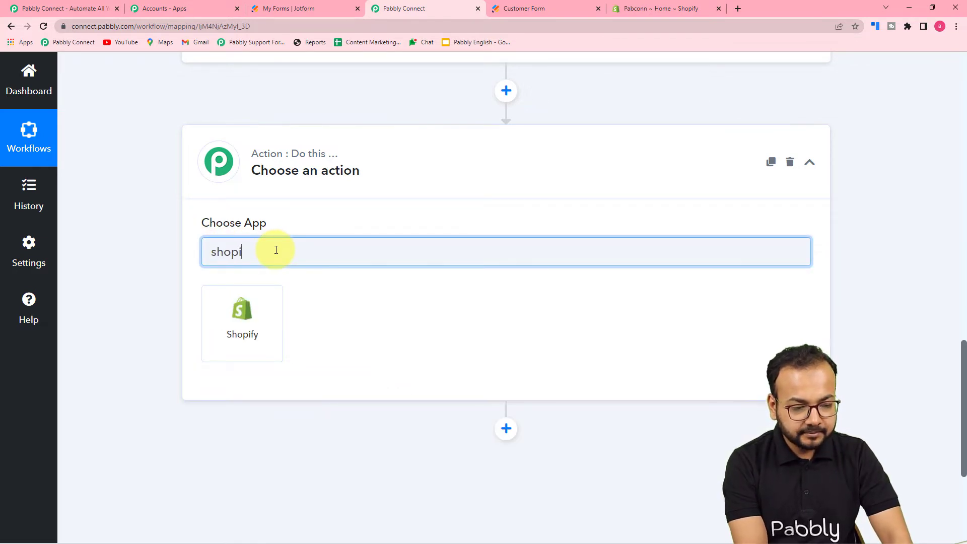
left_click(228, 327)
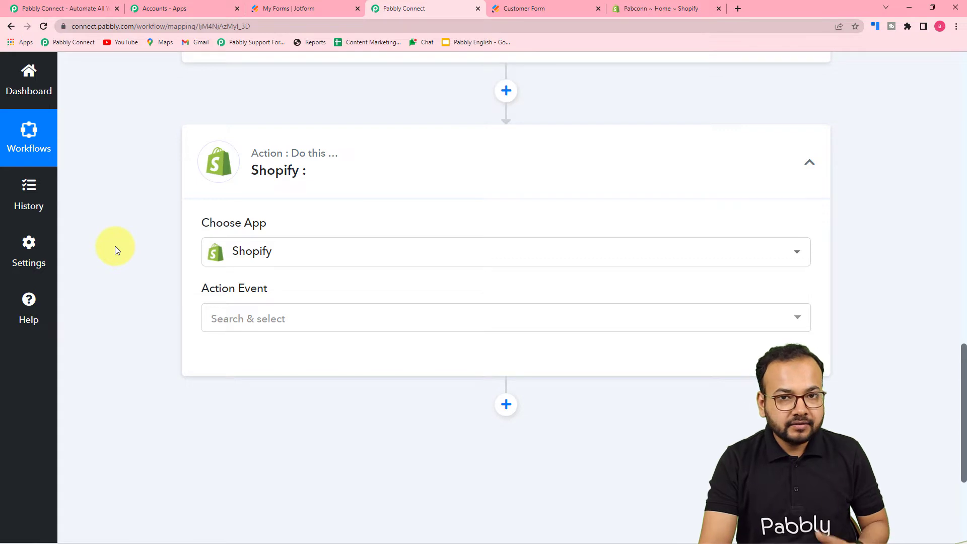
scroll(115, 246, "down", 3)
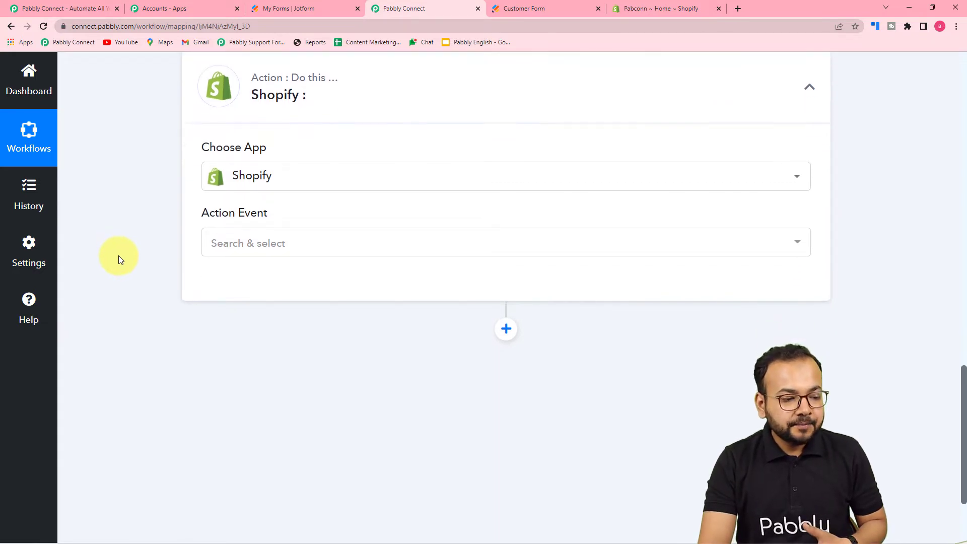
- Browse the list of Shopify action events, closing it without choosing one
left_click(279, 176)
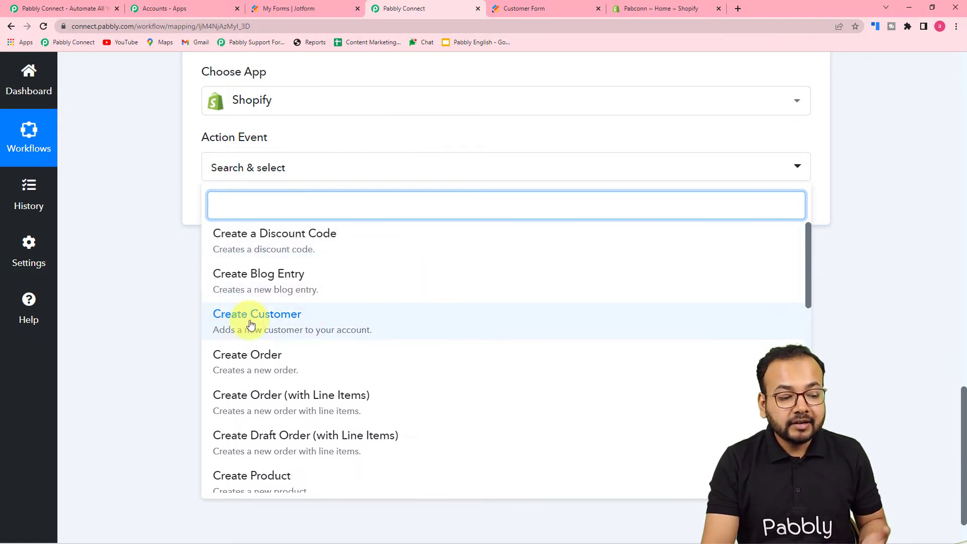
scroll(302, 376, "down", 2)
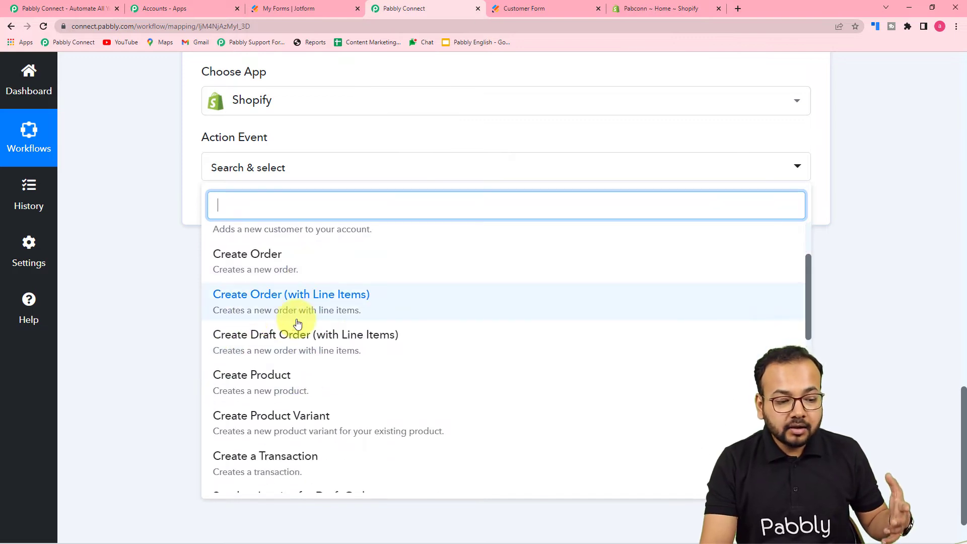
scroll(385, 333, "down", 2)
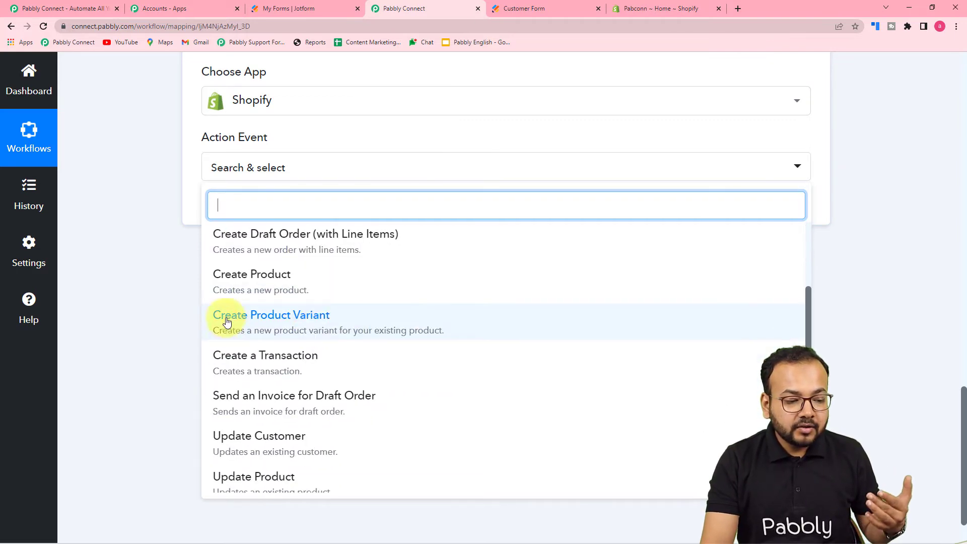
scroll(313, 317, "down", 1)
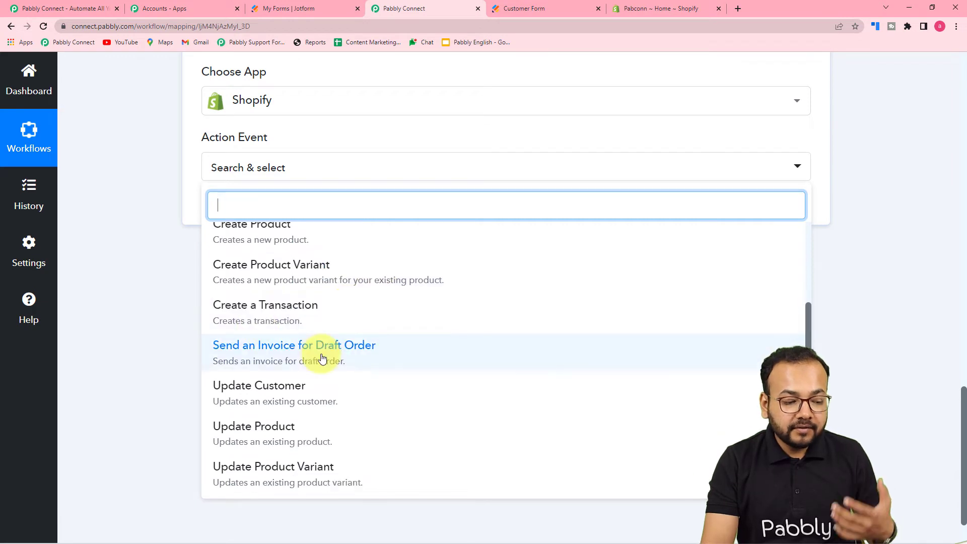
scroll(323, 343, "down", 3)
scroll(323, 396, "down", 5)
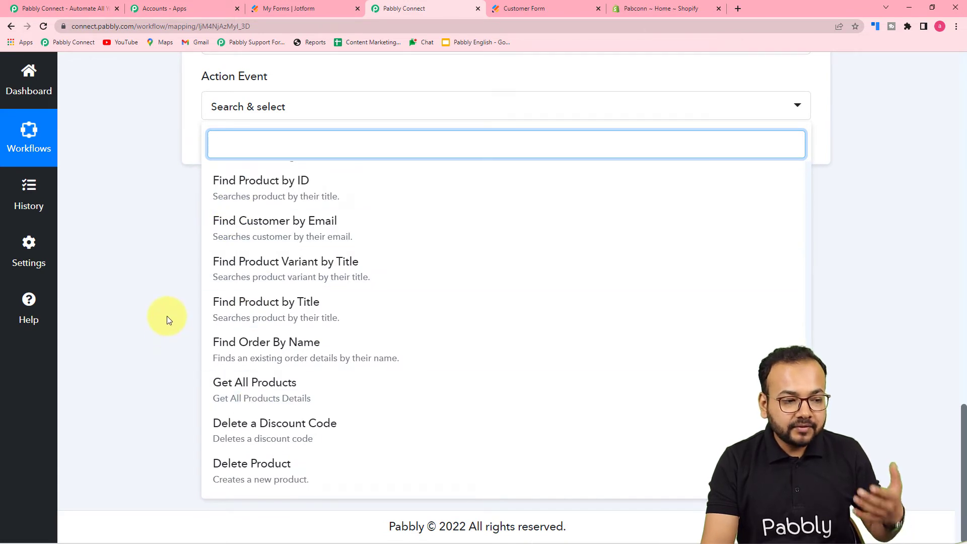
left_click(167, 316)
- Set the action event to Create Customer and bring up the Shopify account connection panel
scroll(167, 316, "up", 5)
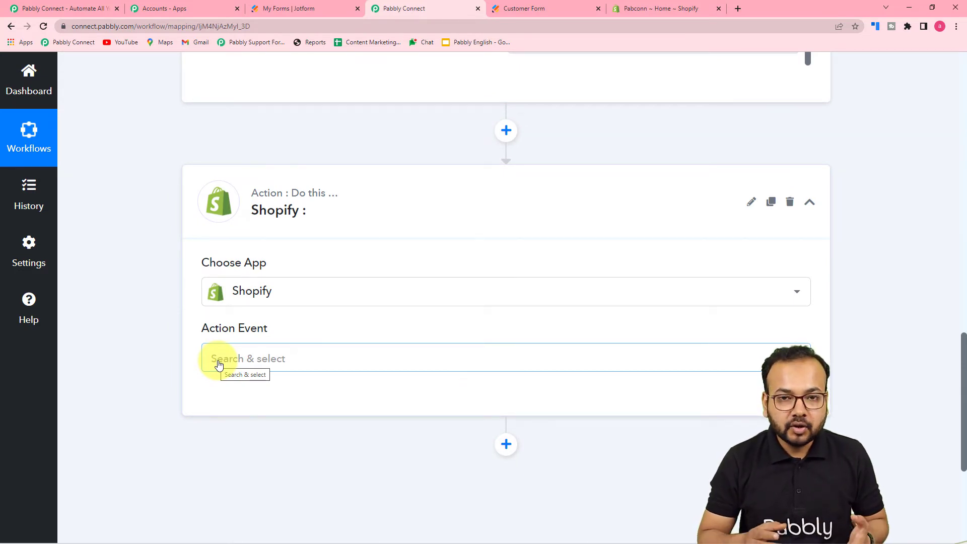
scroll(219, 365, "up", 6)
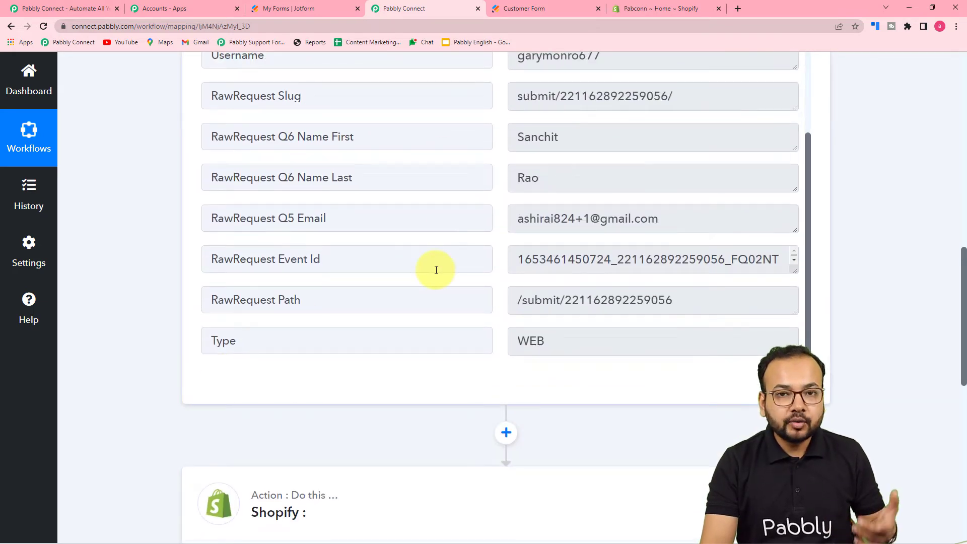
scroll(124, 276, "down", 10)
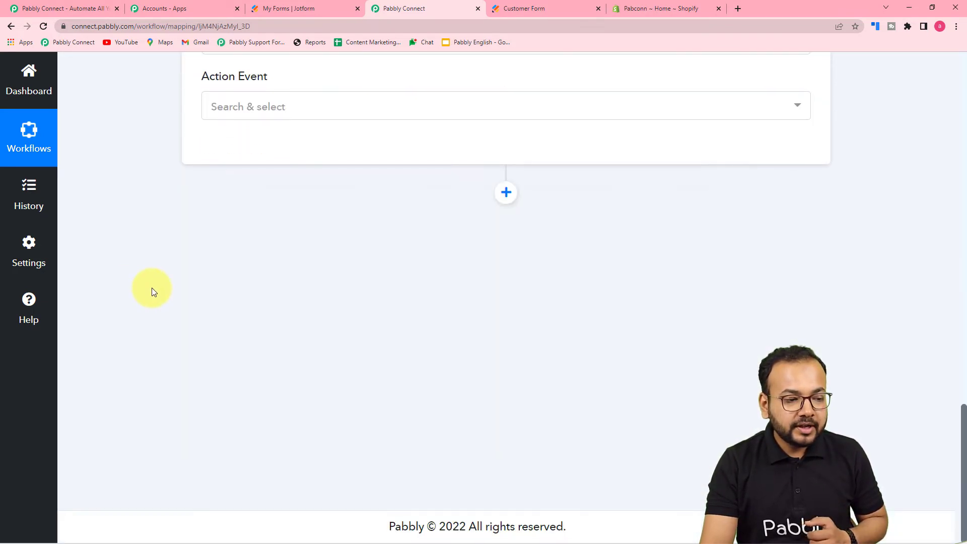
left_click(296, 105)
left_click(294, 271)
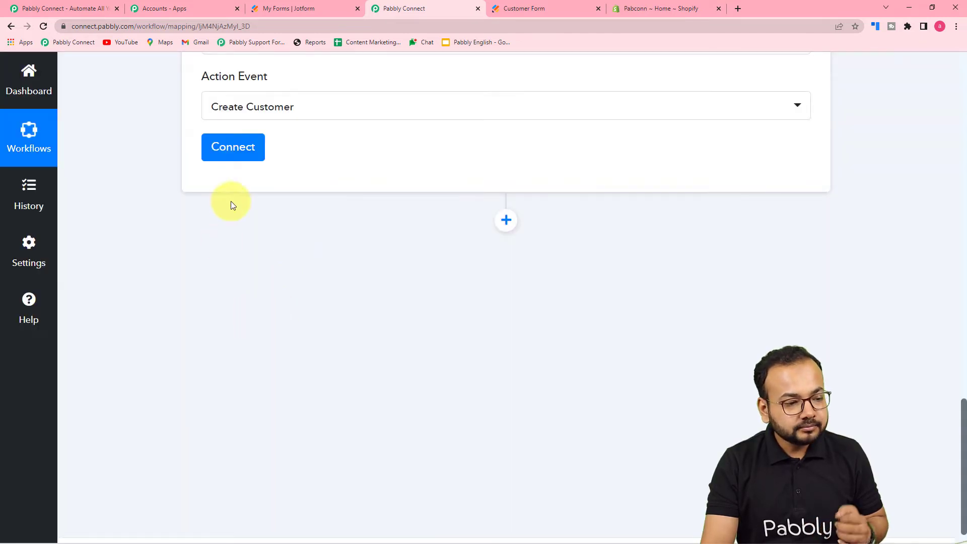
left_click(237, 150)
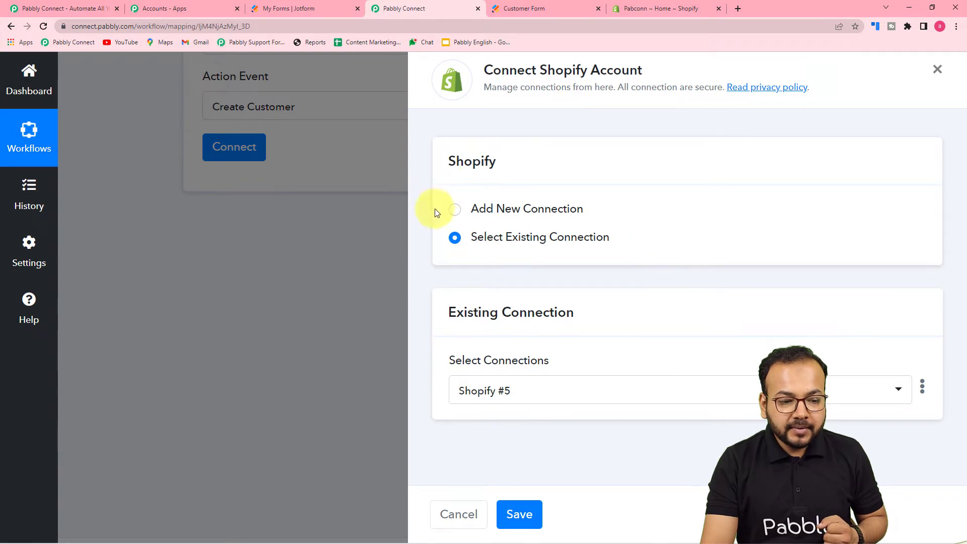
- Add a new Shopify #6 connection, then switch to the Shopify store admin
left_click(451, 210)
scroll(518, 215, "down", 3)
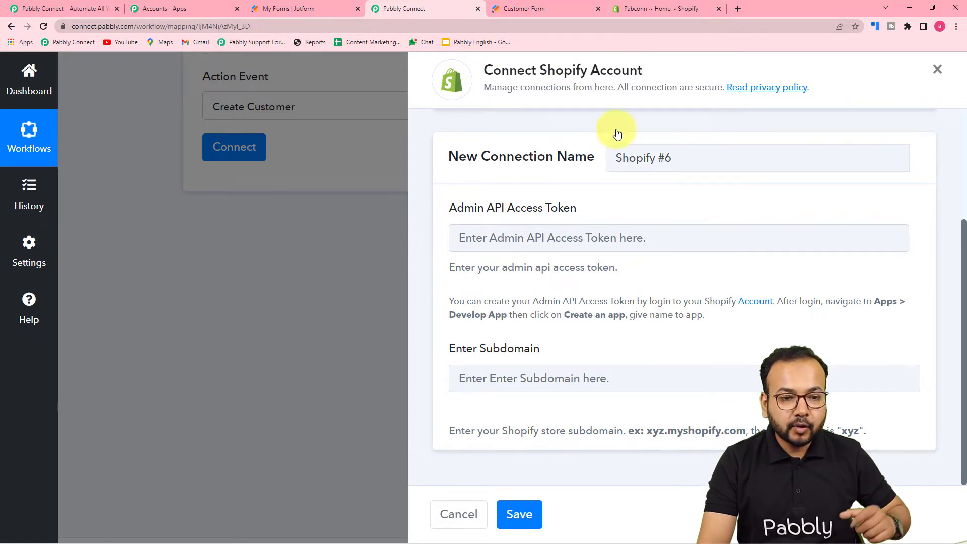
left_click(645, 5)
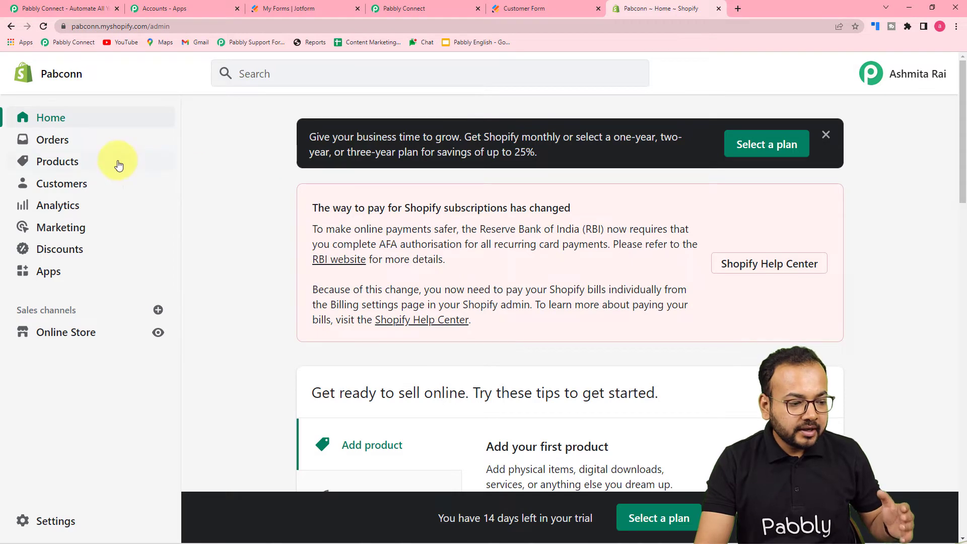
- Create a custom app 'Shopify Connect' under Apps > Develop apps with the only available developer
left_click(49, 272)
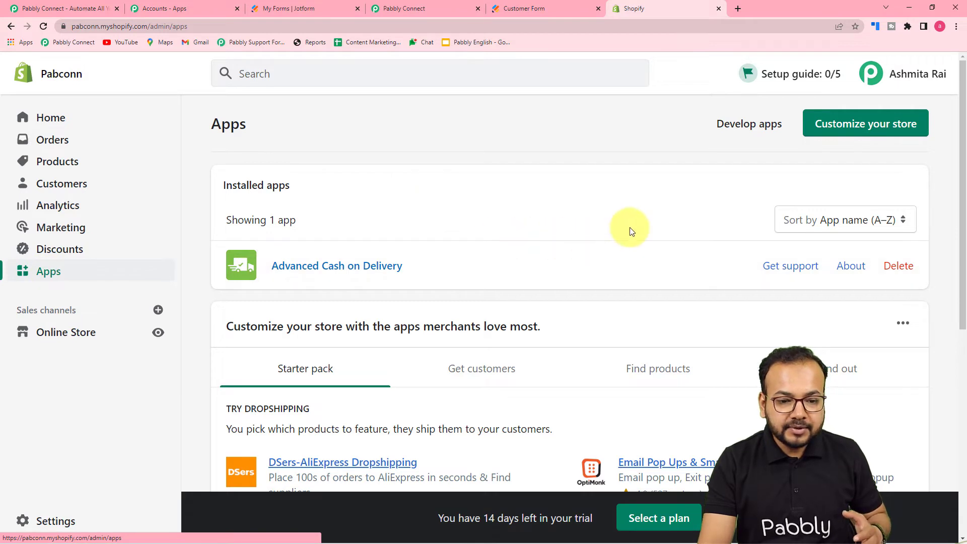
left_click(742, 139)
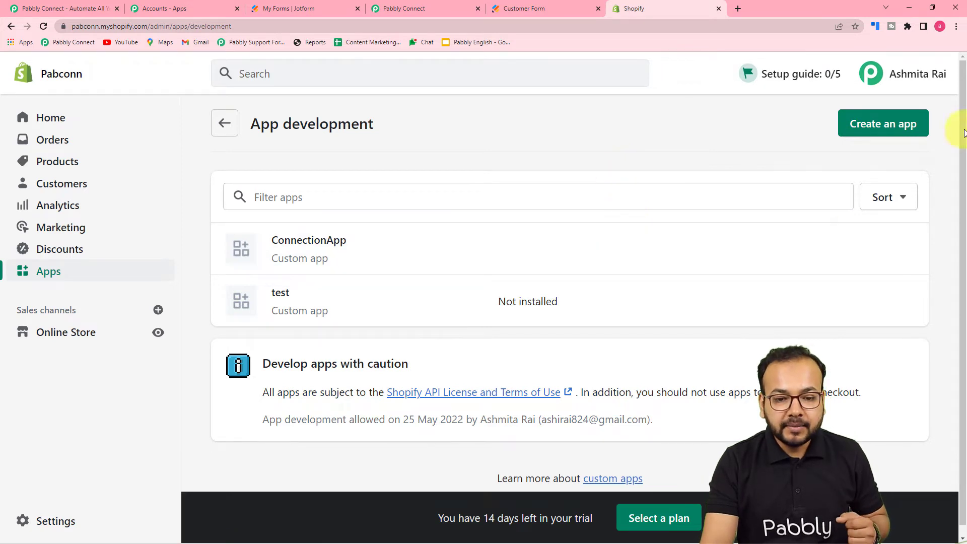
left_click(871, 122)
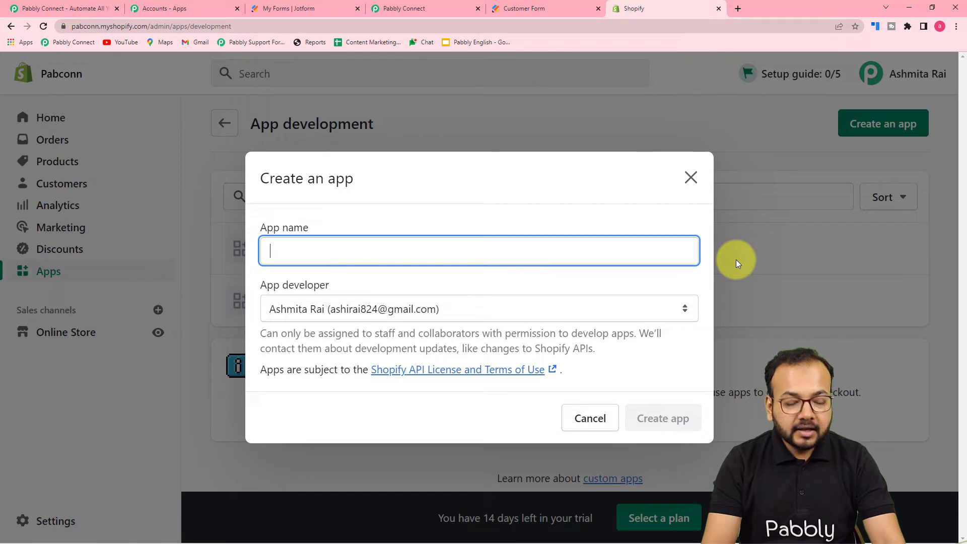
type("S")
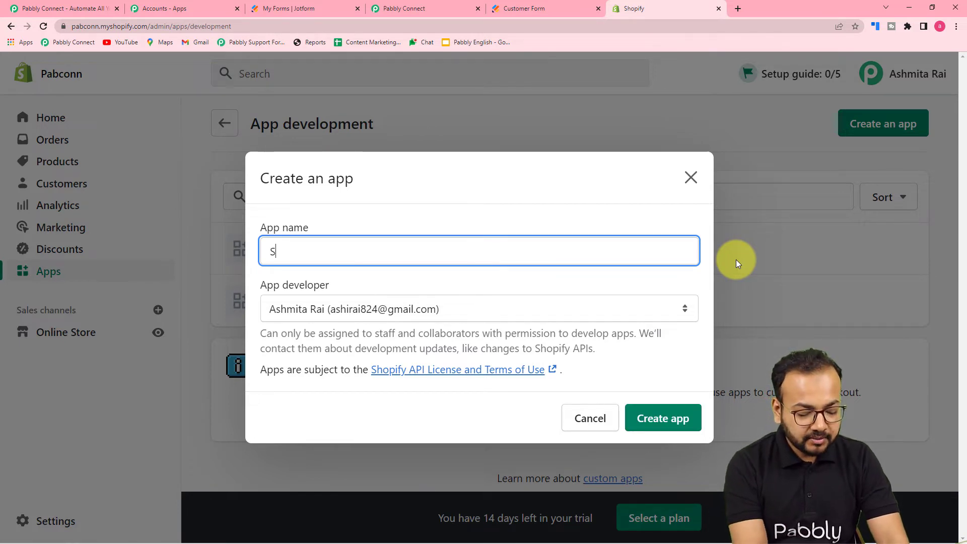
type("hopify Connect")
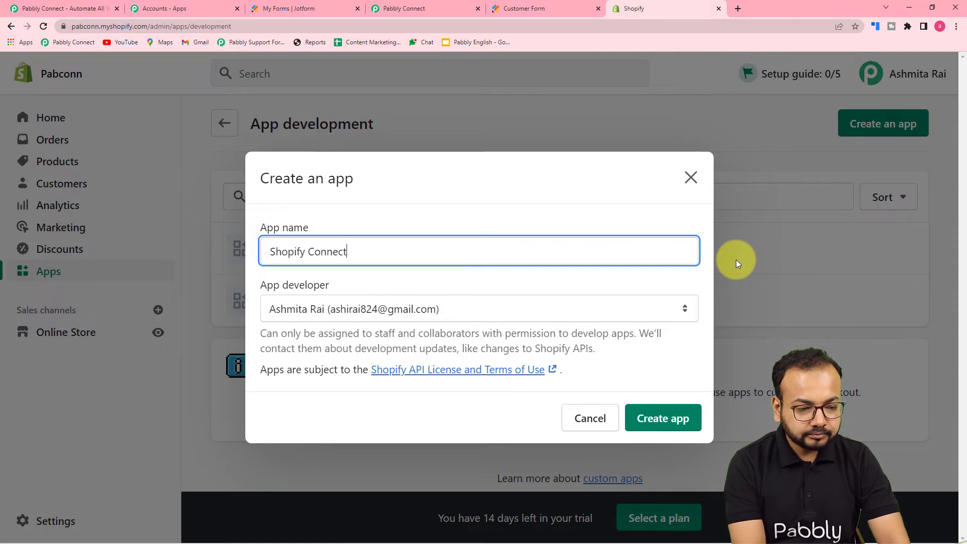
left_click(505, 313)
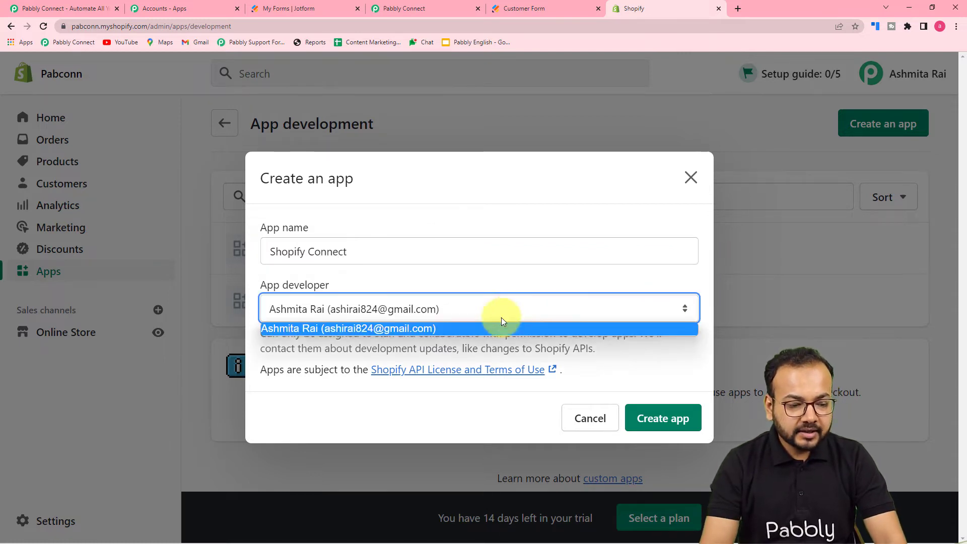
left_click(428, 329)
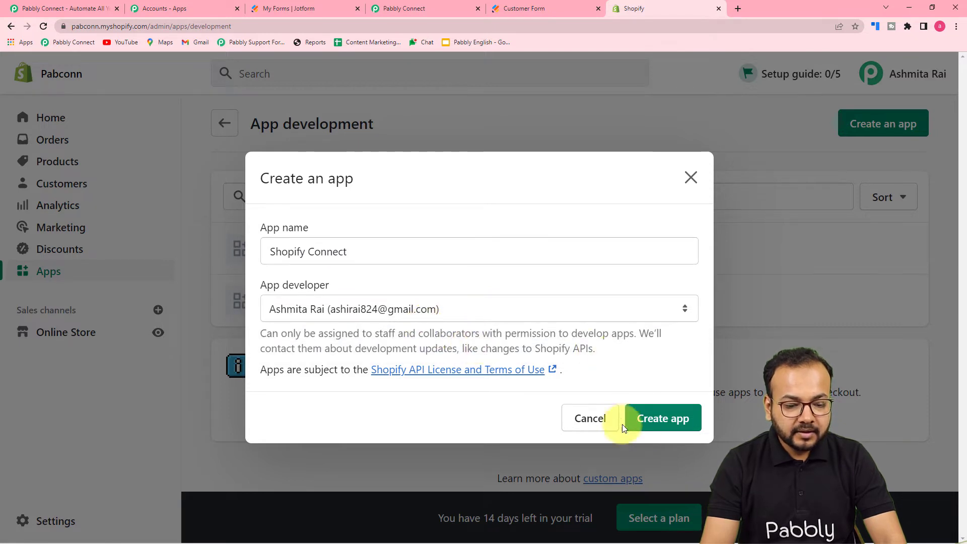
left_click(662, 422)
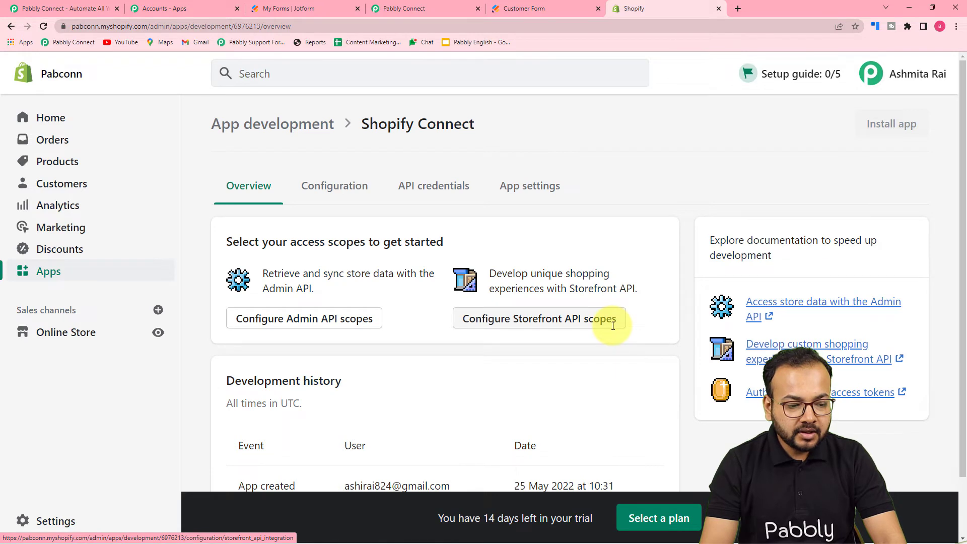
- Open the app's Admin API access scope settings and locate the Customers scopes
scroll(613, 331, "down", 2)
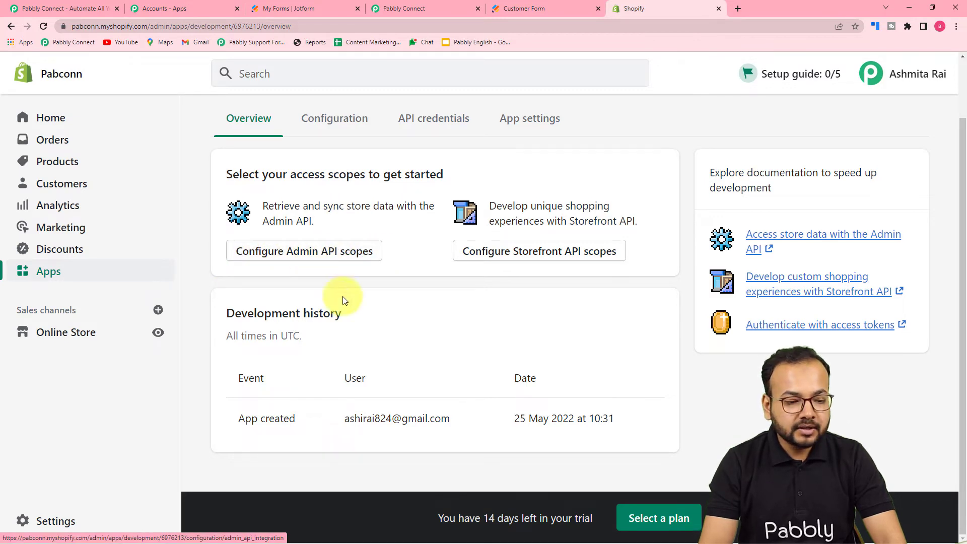
left_click(309, 259)
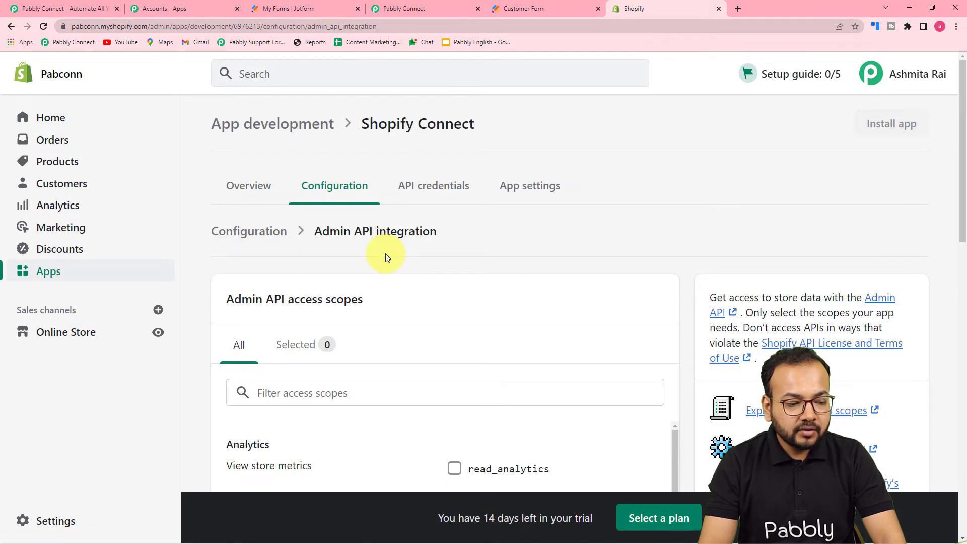
scroll(386, 257, "down", 1)
scroll(387, 257, "down", 3)
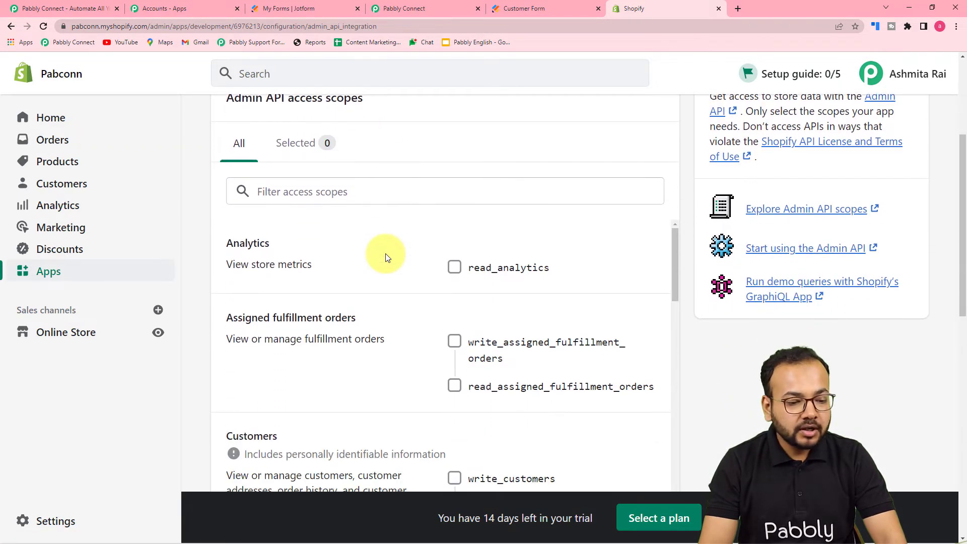
scroll(393, 282, "down", 2)
scroll(405, 313, "up", 2)
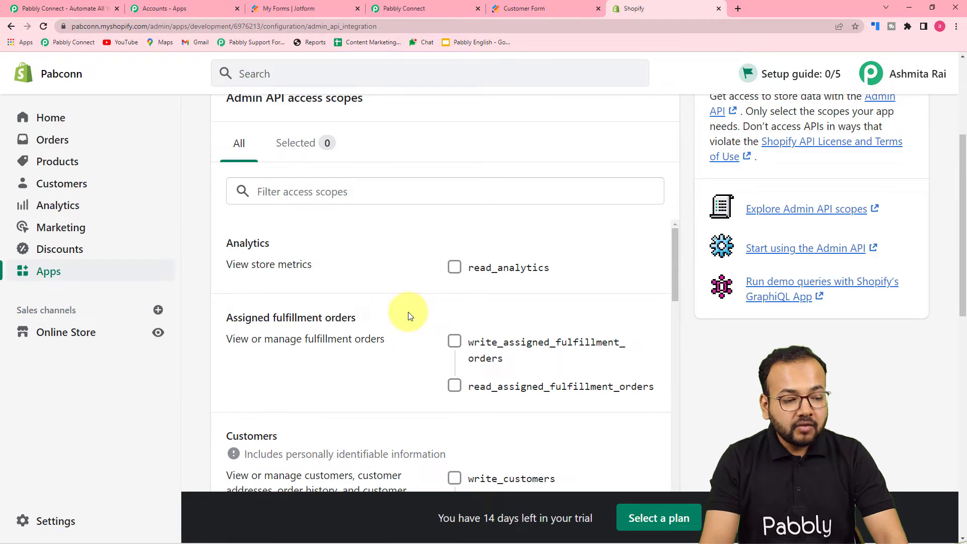
scroll(407, 316, "down", 1)
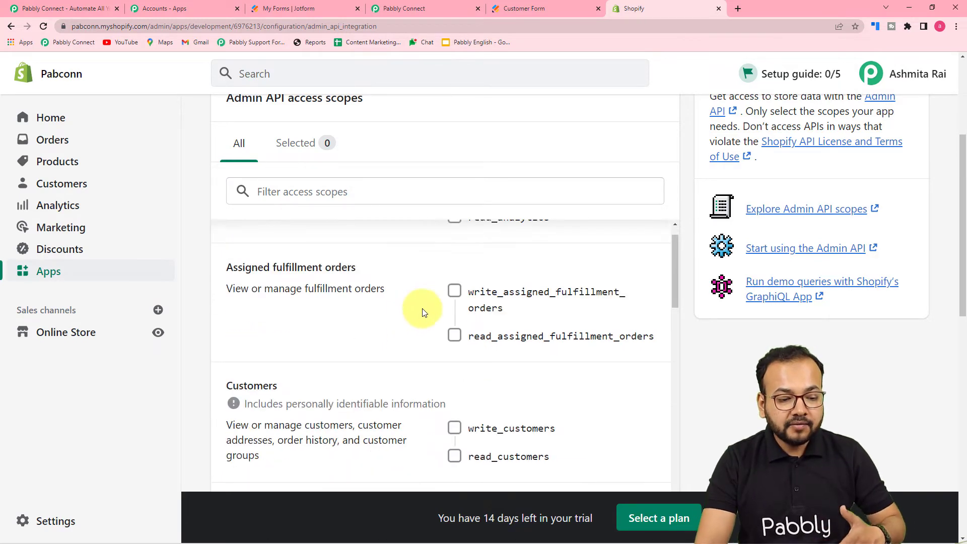
scroll(500, 315, "down", 2)
scroll(501, 307, "up", 3)
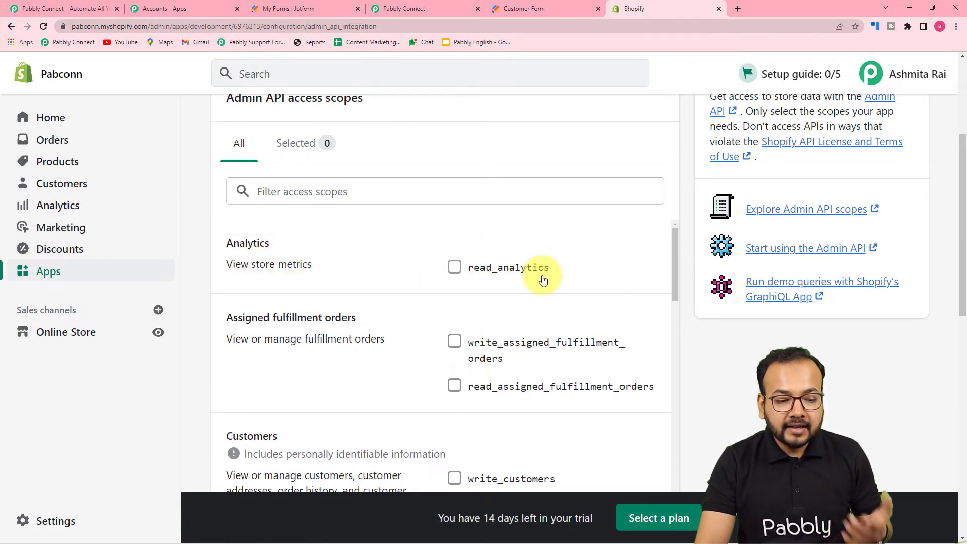
scroll(542, 278, "down", 1)
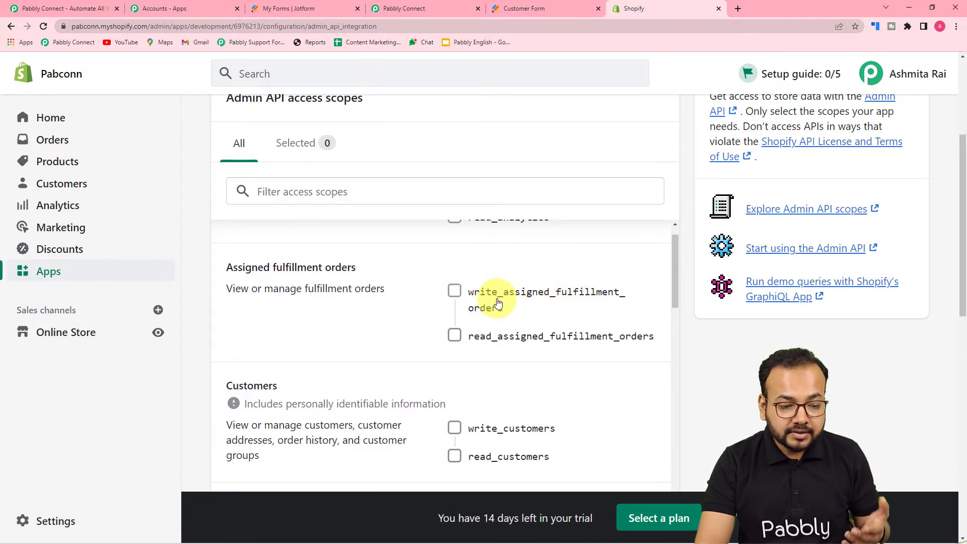
scroll(485, 333, "down", 3)
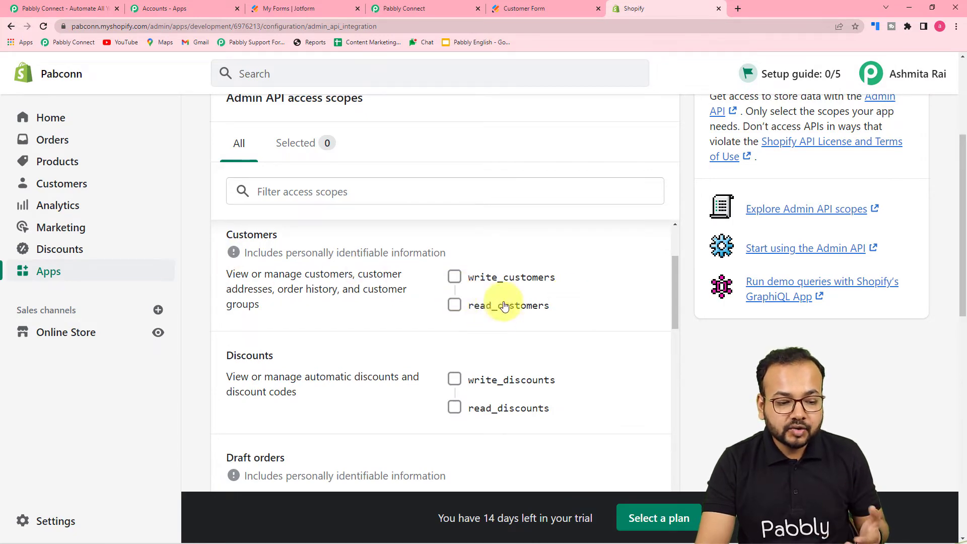
scroll(511, 320, "down", 10)
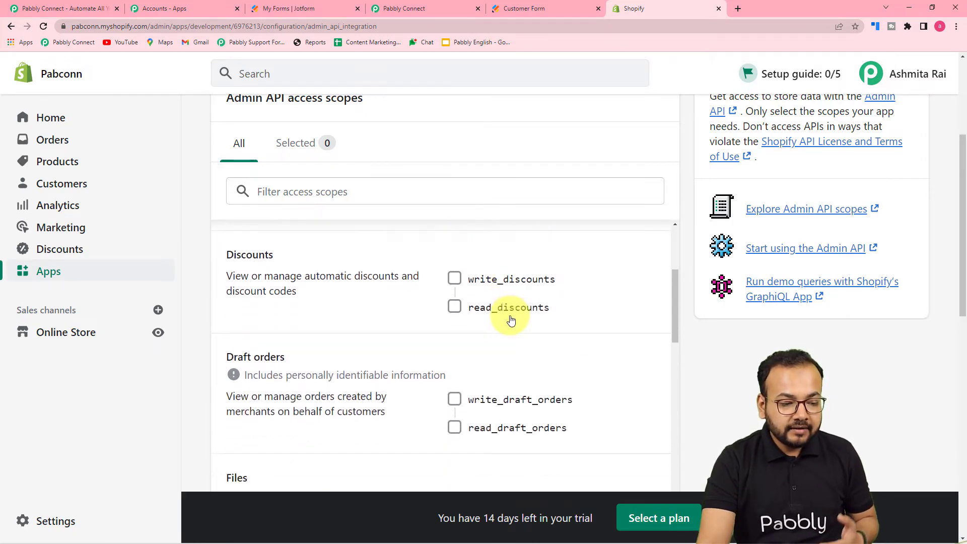
scroll(498, 338, "up", 7)
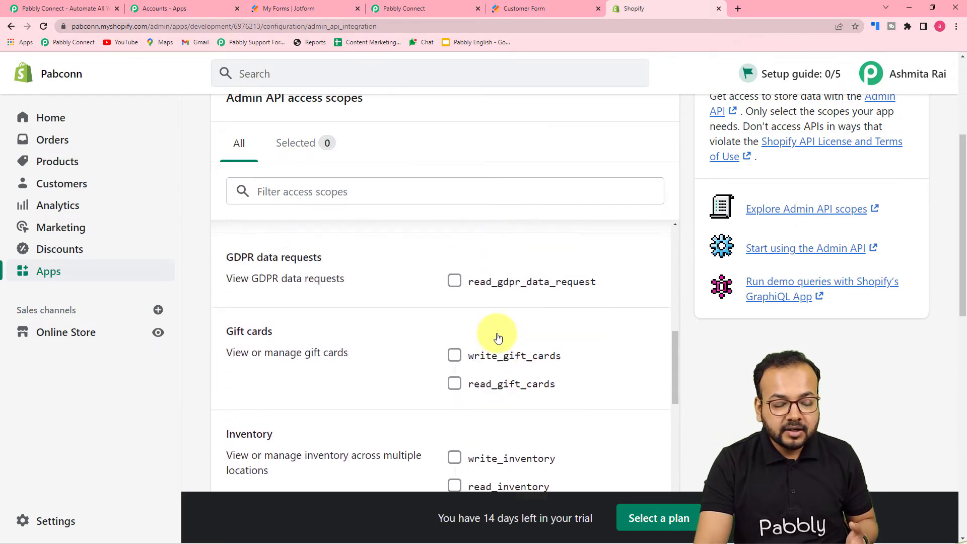
scroll(498, 337, "up", 4)
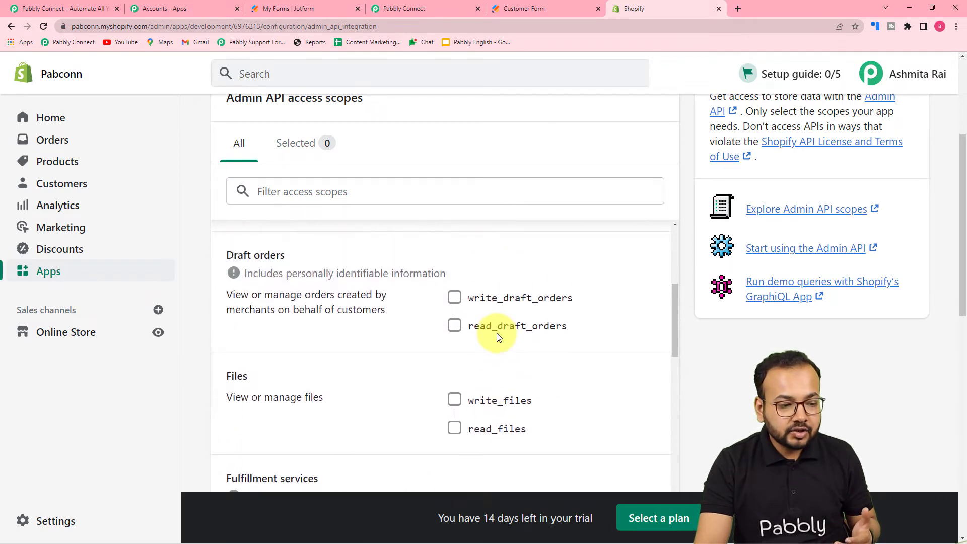
scroll(400, 334, "up", 3)
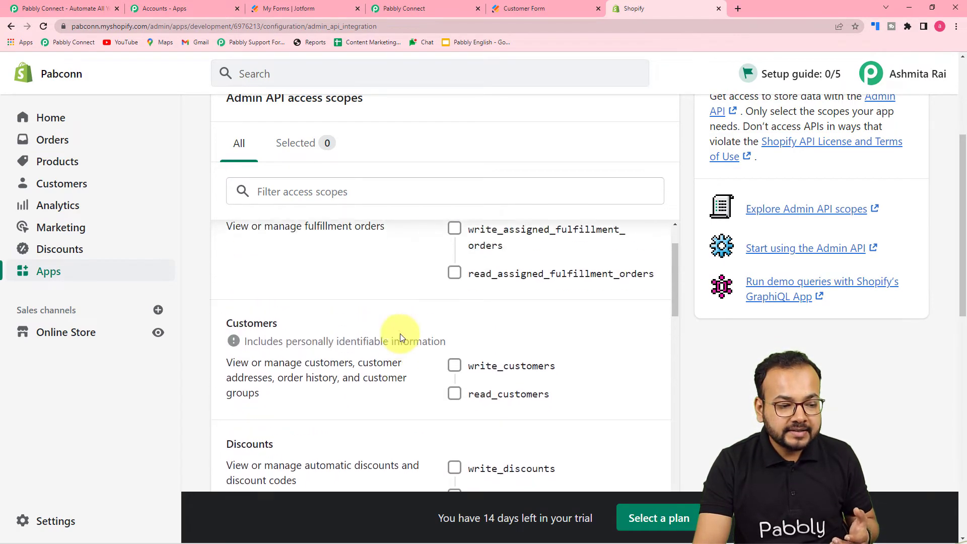
- Grant write_customers and read_customers scopes and save the configuration
left_click(453, 406)
left_click(454, 379)
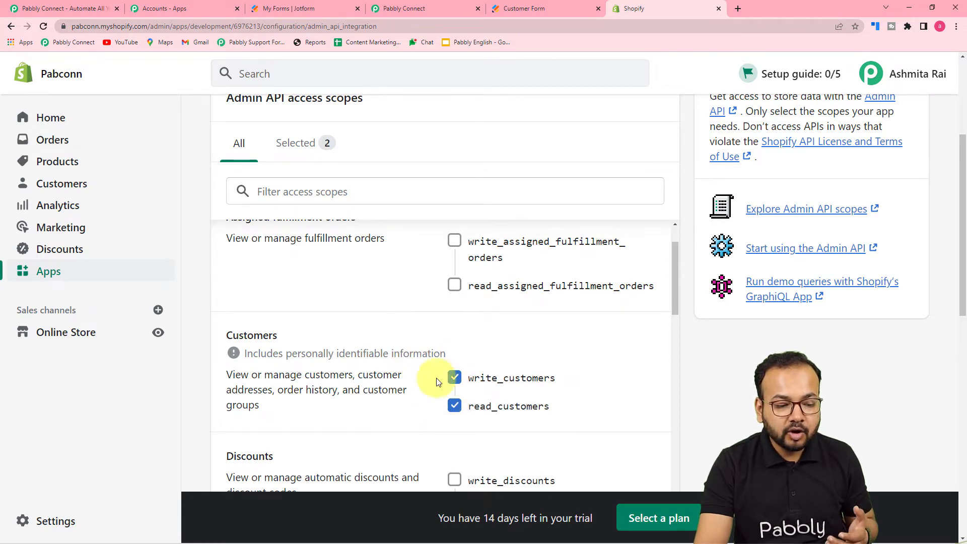
scroll(447, 351, "down", 2)
scroll(708, 308, "up", 1)
scroll(707, 303, "up", 3)
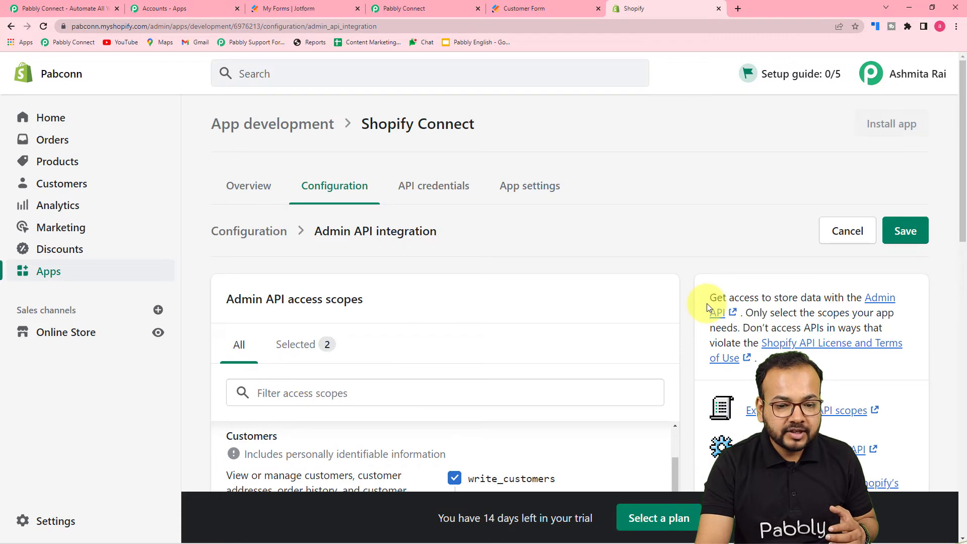
left_click(905, 231)
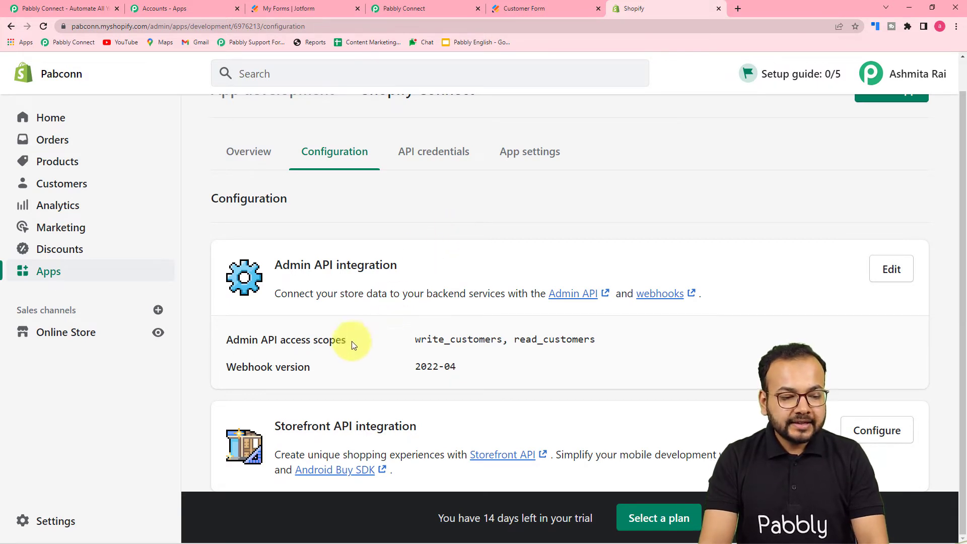
- Install the custom app on the store from its API credentials page
left_click(431, 153)
scroll(380, 222, "down", 2)
scroll(380, 227, "down", 1)
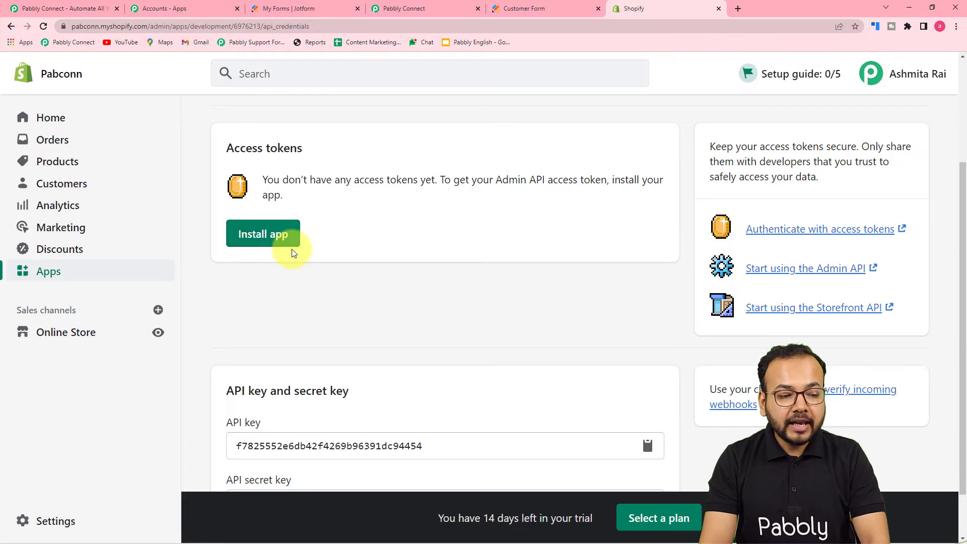
left_click(252, 233)
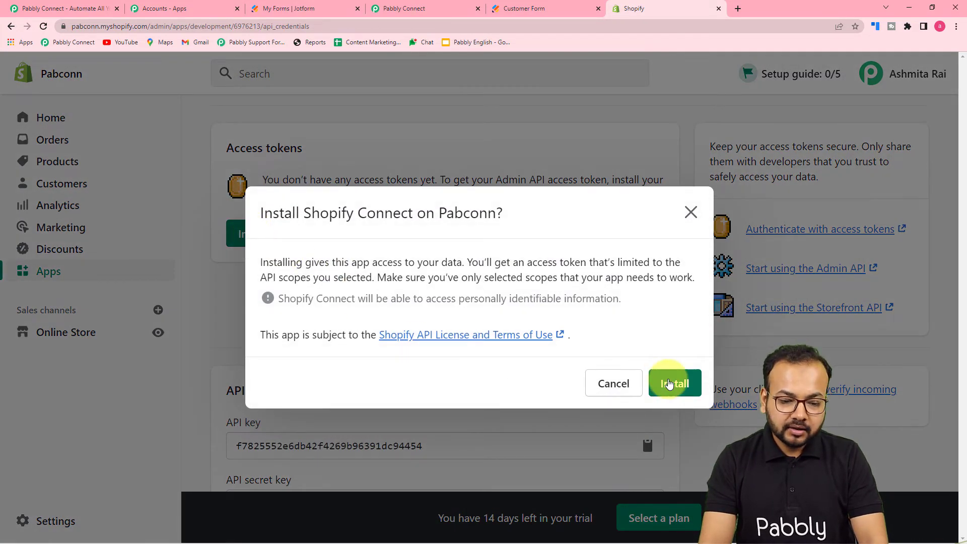
left_click(670, 382)
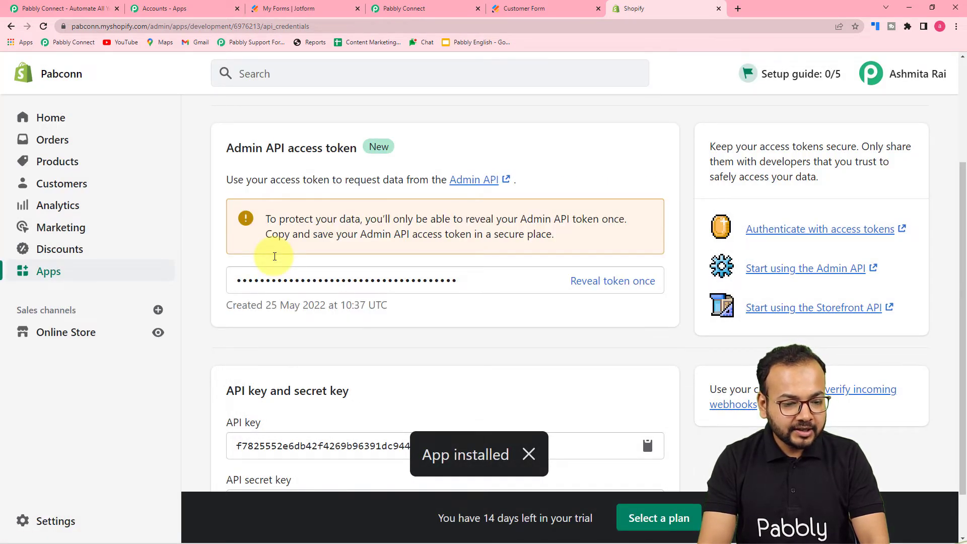
- Reveal the app's Admin API access token and copy it to the clipboard
scroll(276, 258, "down", 1)
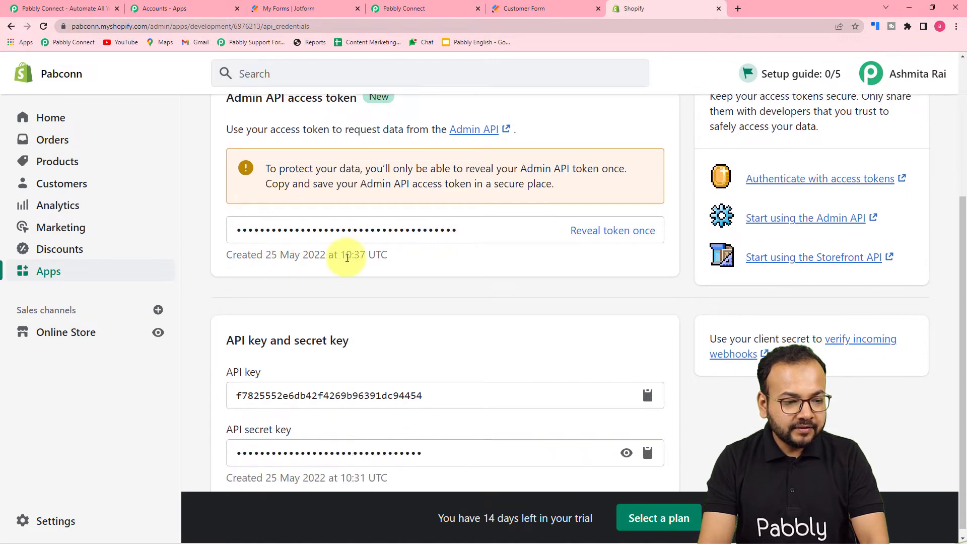
scroll(346, 227, "up", 2)
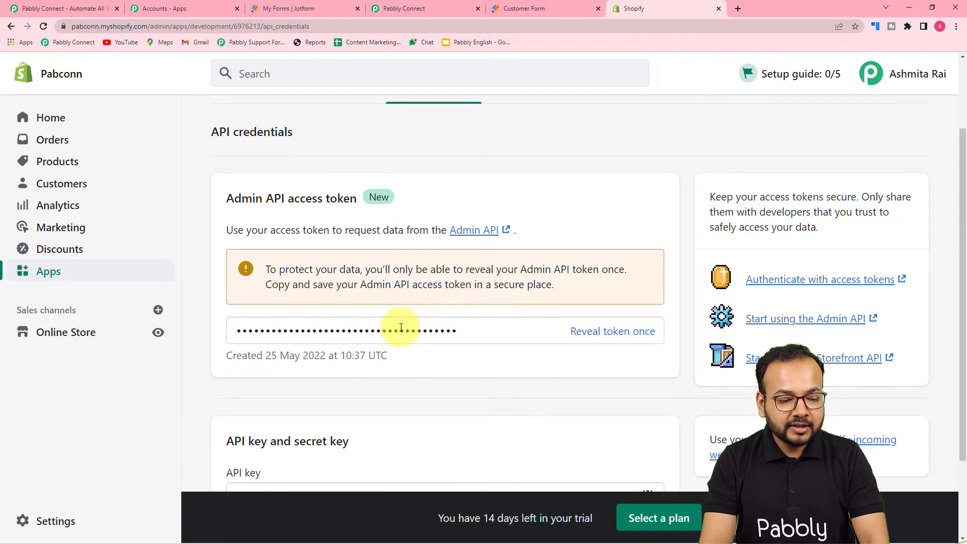
left_click(392, 10)
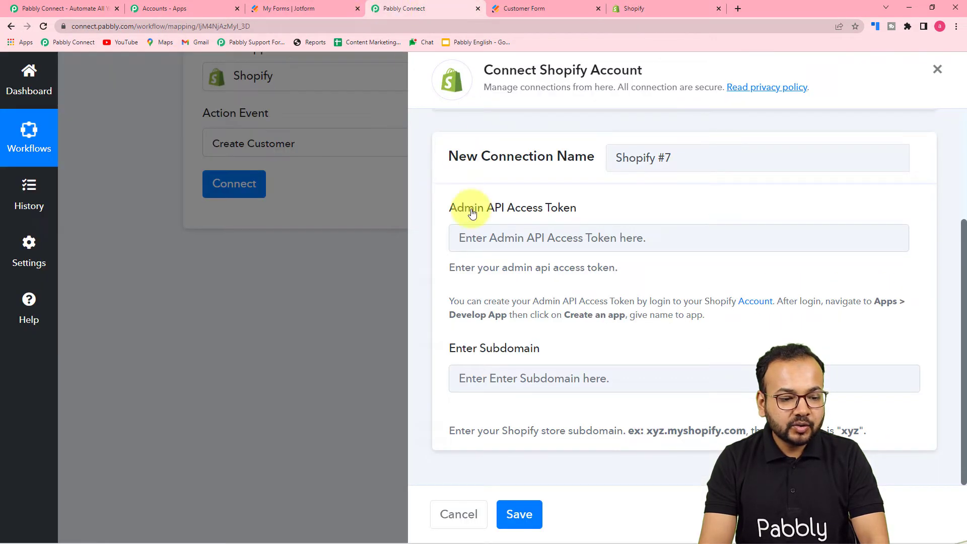
left_click(622, 7)
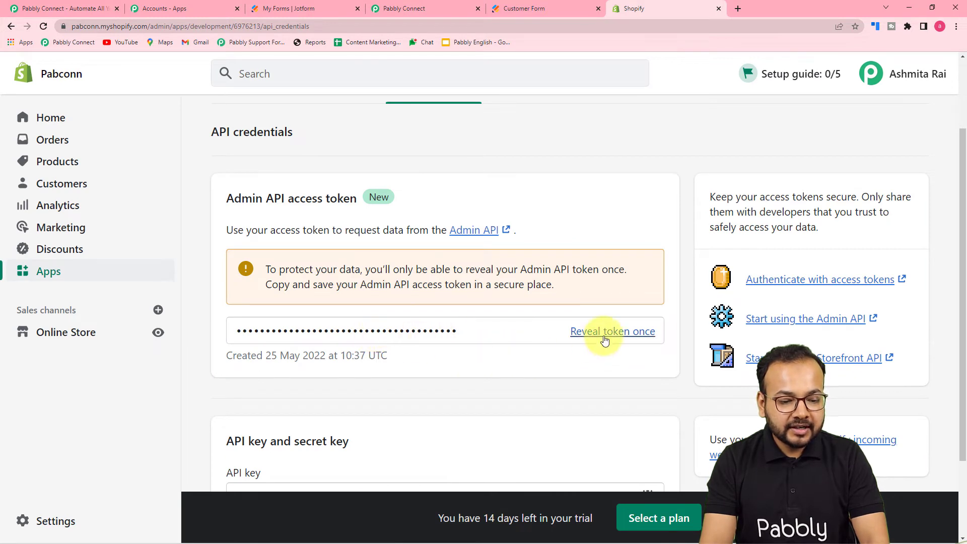
left_click(585, 336)
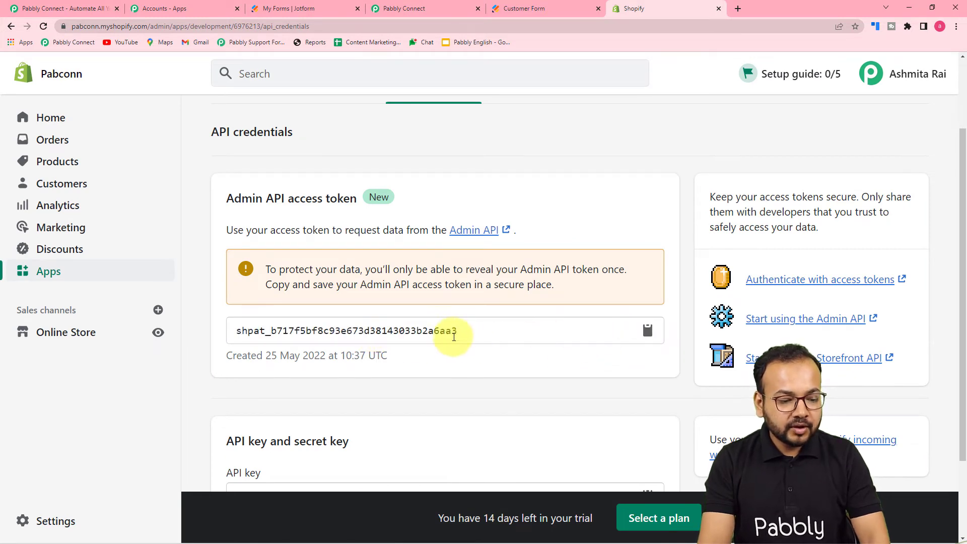
left_click(648, 330)
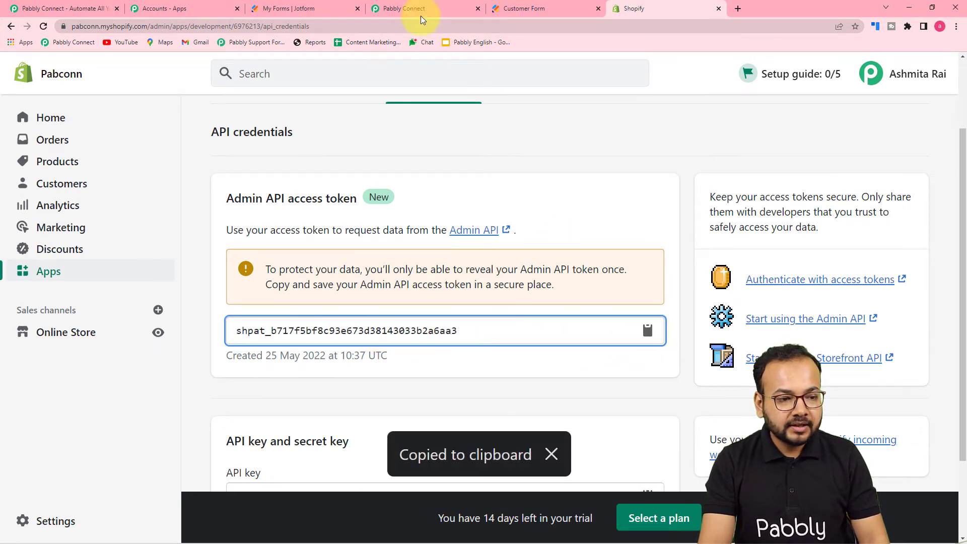
left_click(426, 10)
- Paste the copied token into the Shopify #7 connection's Admin API Access Token field
right_click(521, 244)
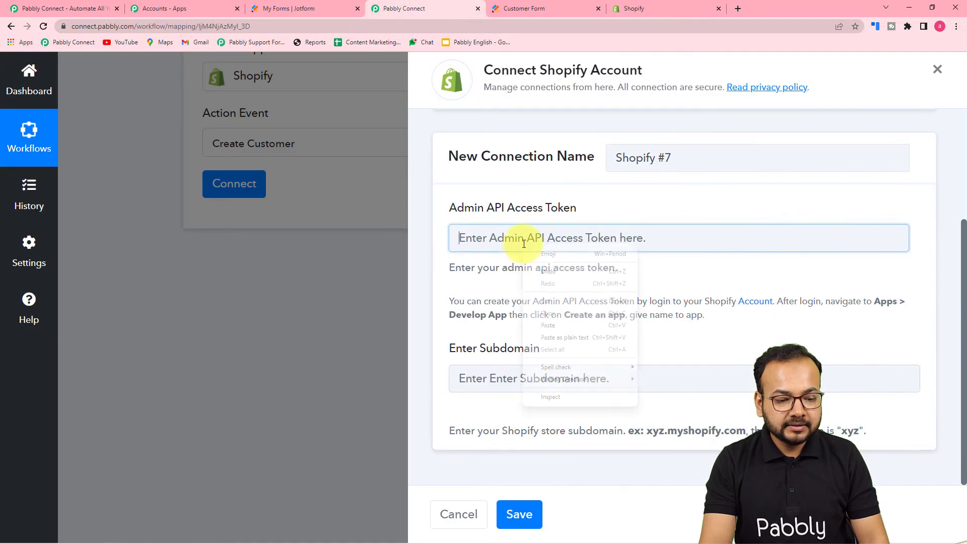
left_click(540, 337)
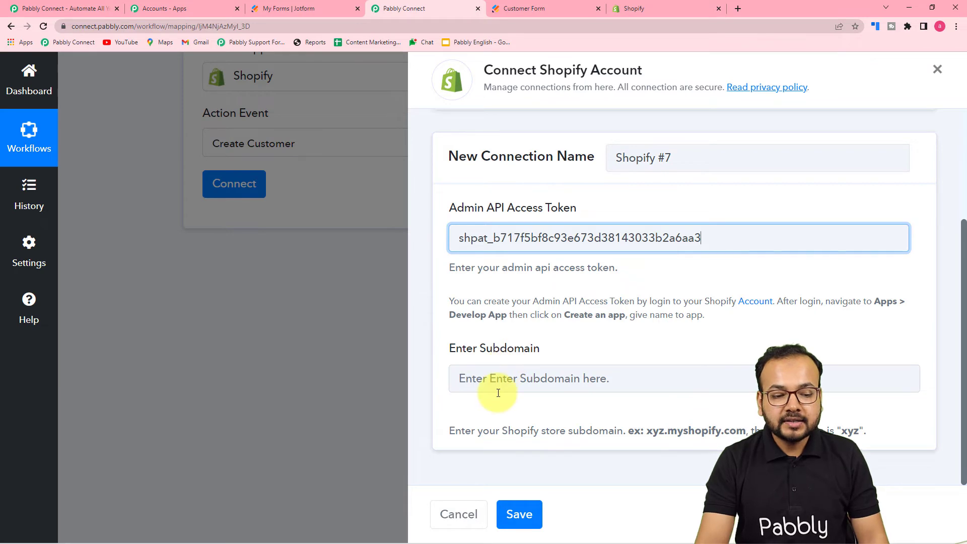
left_click(641, 13)
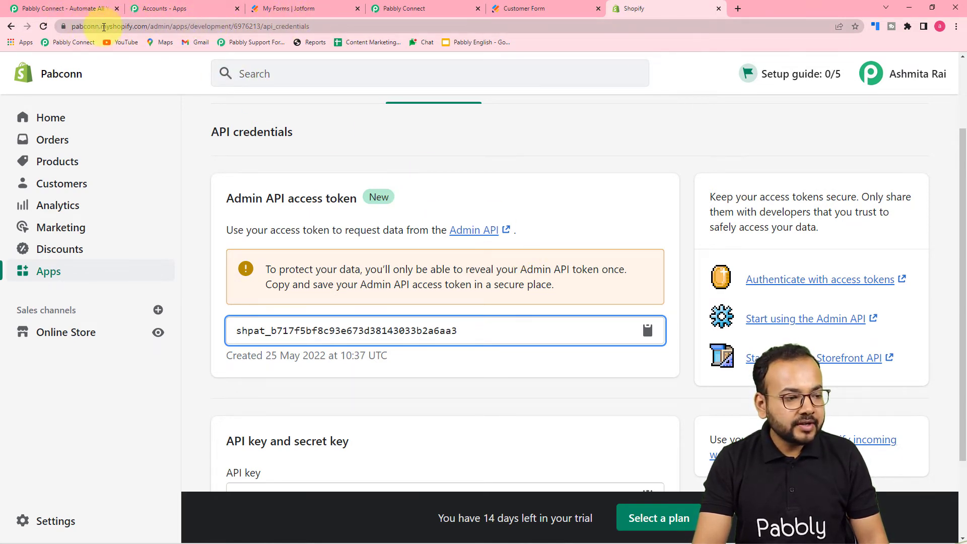
- Copy the Shopify store admin URL from the browser address bar
left_click(316, 28)
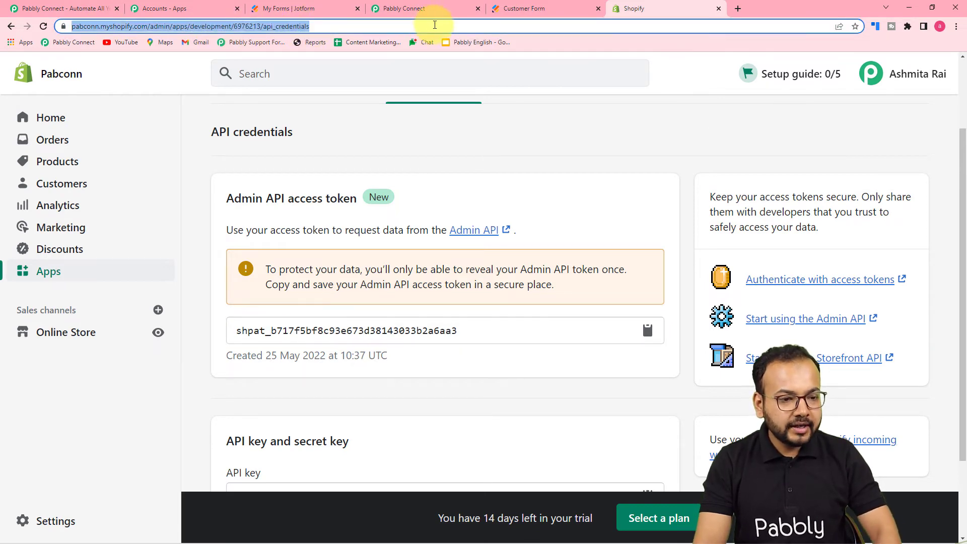
left_click(404, 9)
- Paste the store URL into Subdomain, trim it to 'pabconn', and save the connection
left_click(491, 378)
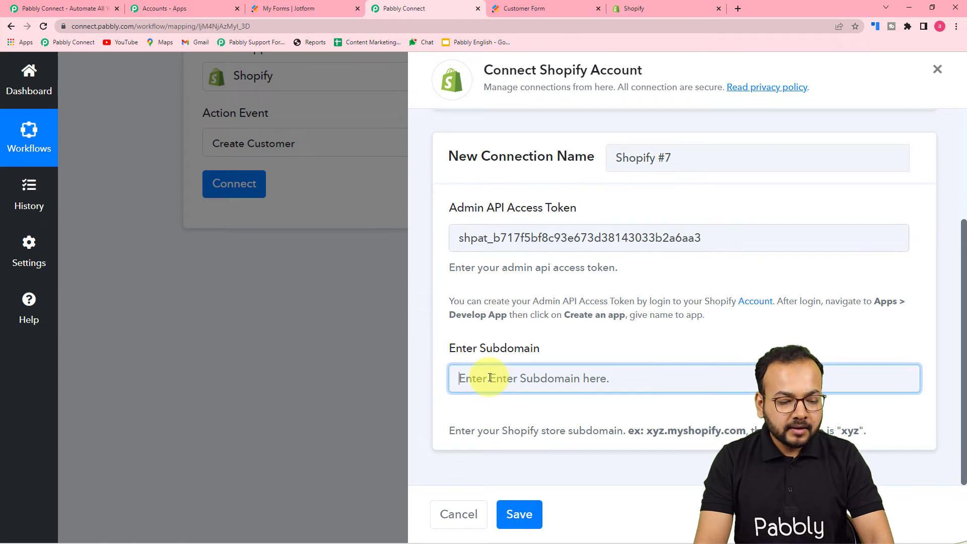
key("ctrl+v")
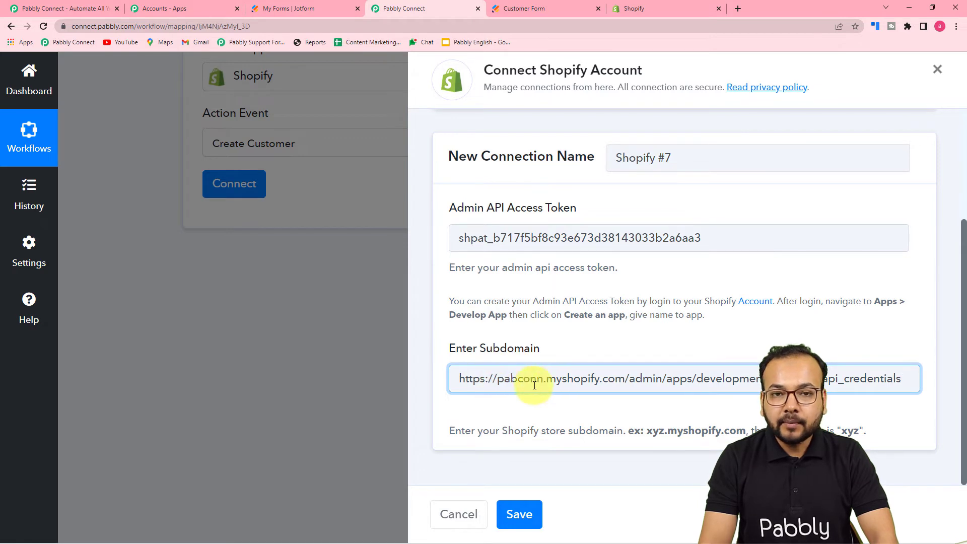
left_click(496, 379)
key("BackSpace")
key("BackSpace")
key("BackSpace")
key("BackSpace")
key("BackSpace")
key("BackSpace")
key("BackSpace")
key("BackSpace")
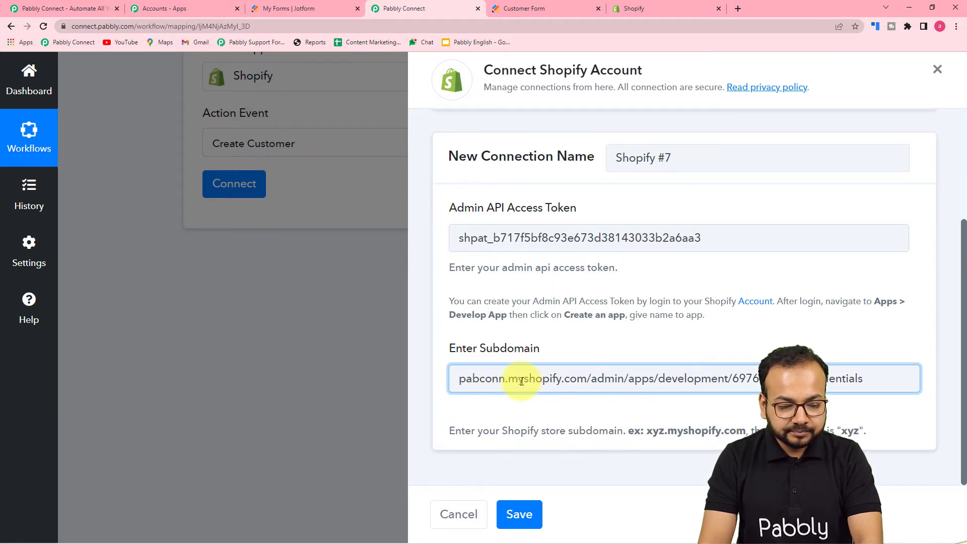
key("Delete")
key("Delete")
key("Delete")
key("Delete")
key("Delete")
key("Delete")
key("Delete")
key("Delete")
key("Delete")
key("Delete")
key("Delete")
key("Delete")
key("Delete")
key("Delete")
key("Delete")
key("Delete")
key("Delete")
key("Delete")
key("Delete")
key("Delete")
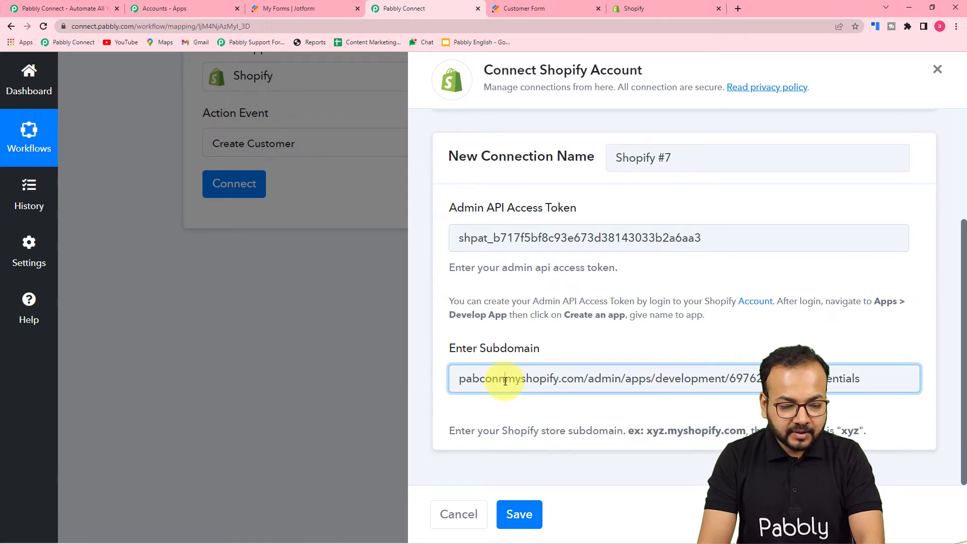
key("Delete")
key("Delete")
key("Delete")
key("Delete")
key("Delete")
key("Delete")
key("Delete")
key("Delete")
key("Delete")
key("Delete")
key("Delete")
key("Delete")
key("Delete")
key("Delete")
key("Delete")
key("Delete")
key("Delete")
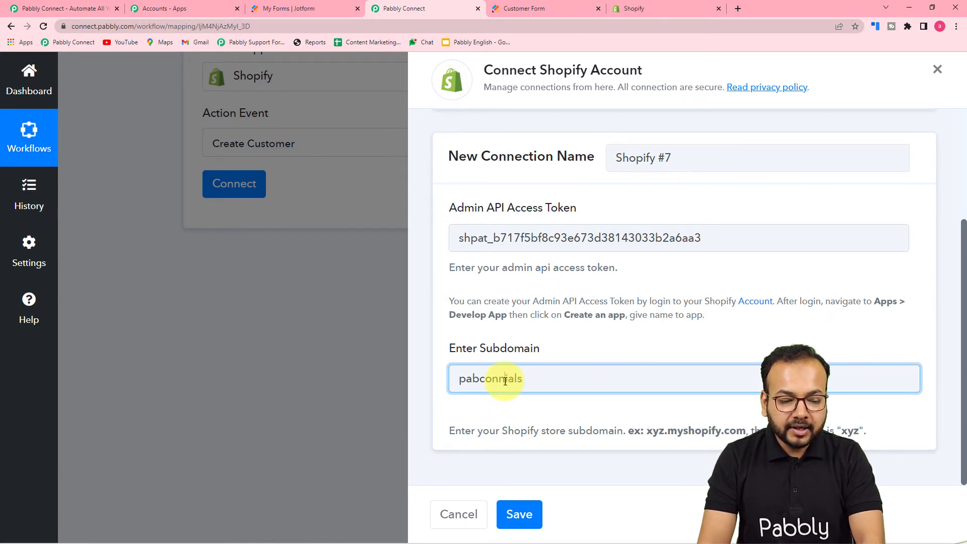
left_click(524, 517)
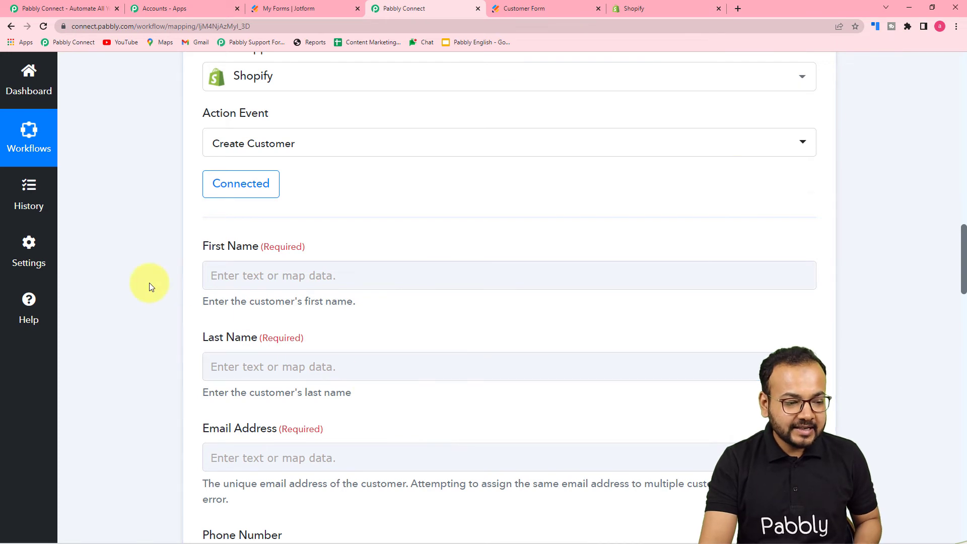
scroll(149, 282, "down", 1)
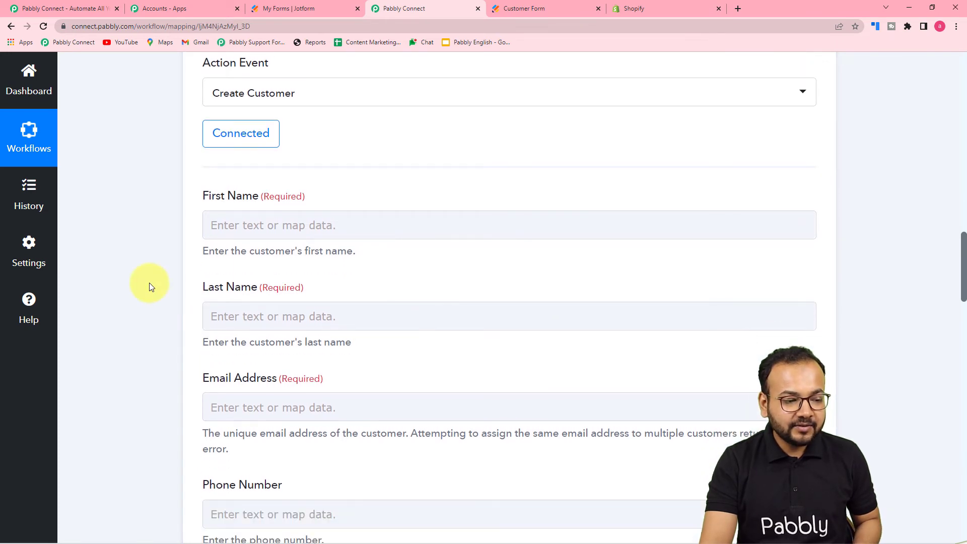
left_click(246, 315)
scroll(247, 319, "down", 1)
scroll(248, 319, "down", 3)
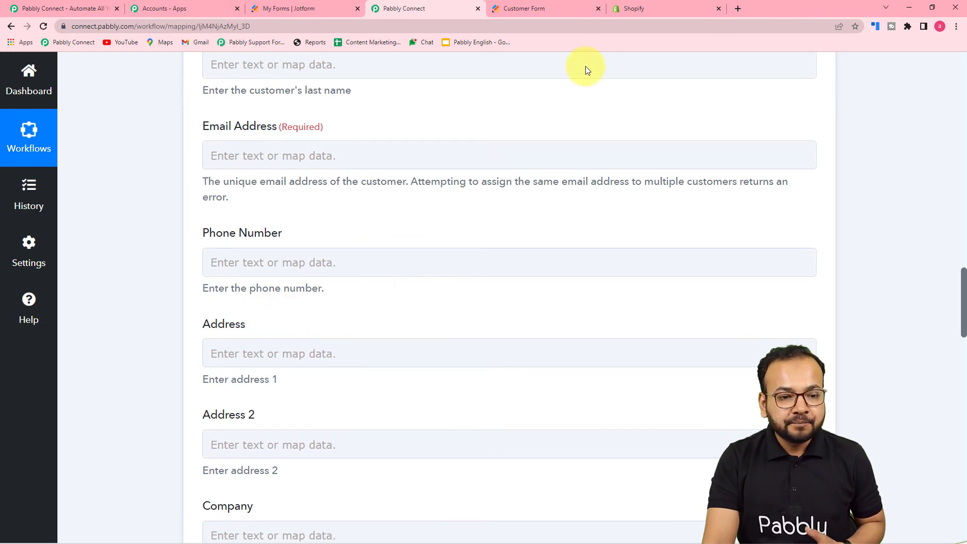
- Confirm Shopify's Customers page has no customers yet, then return to the workflow
left_click(643, 12)
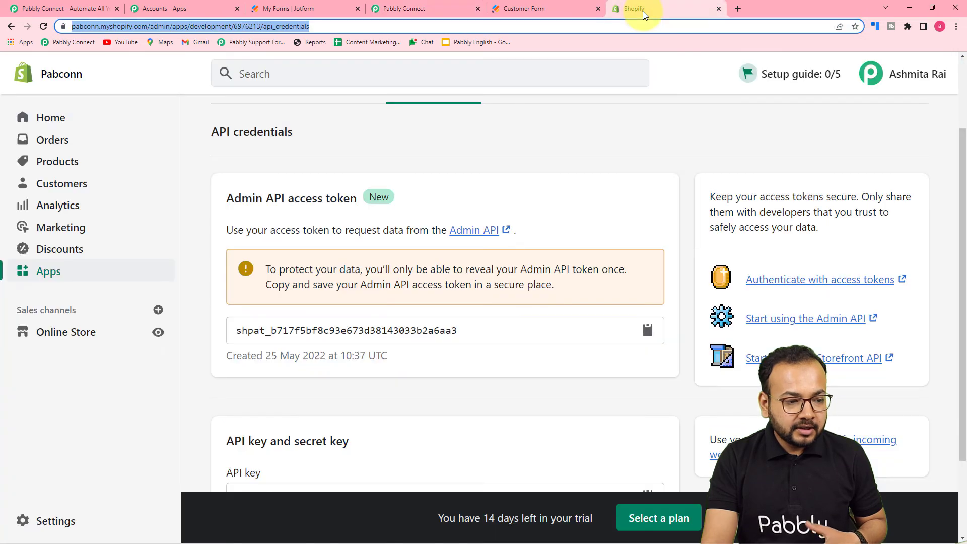
left_click(55, 187)
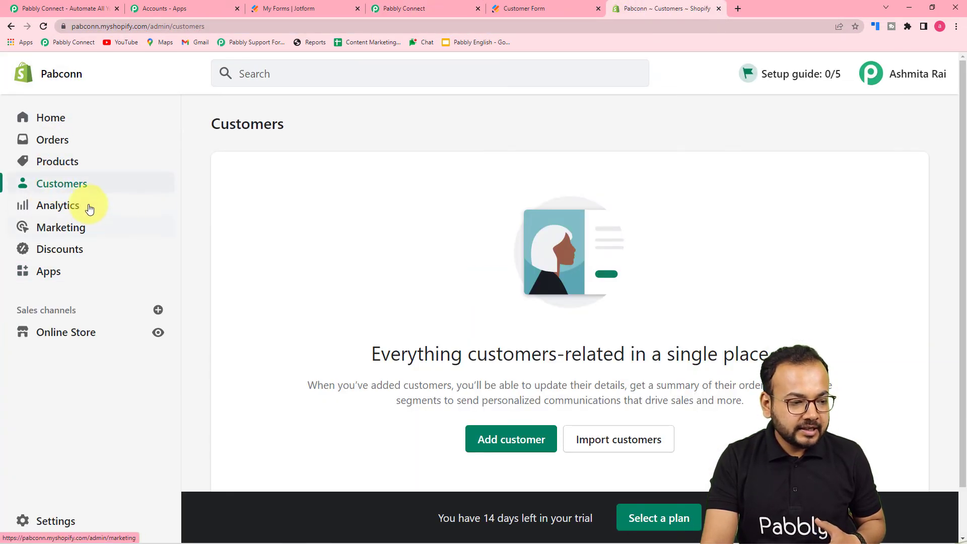
scroll(368, 255, "down", 1)
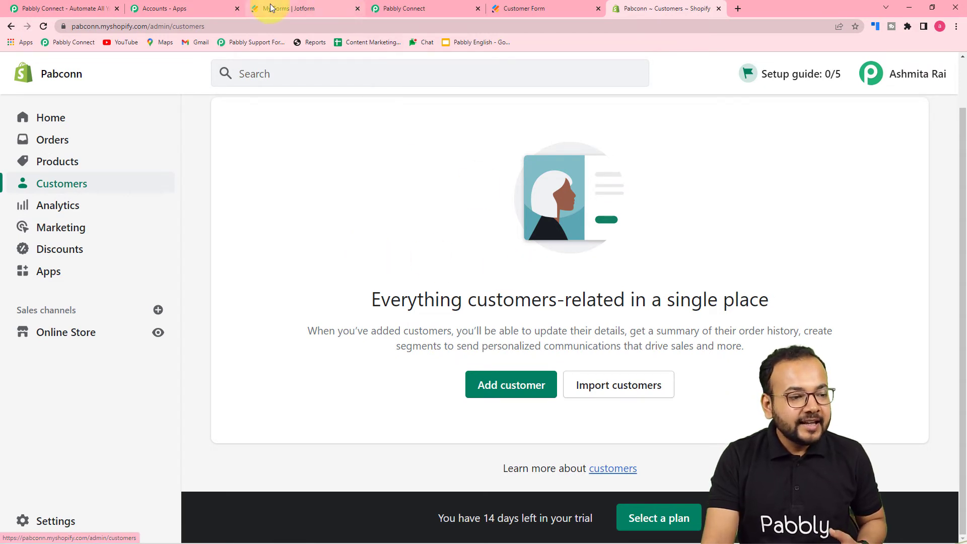
left_click(407, 8)
scroll(379, 212, "up", 4)
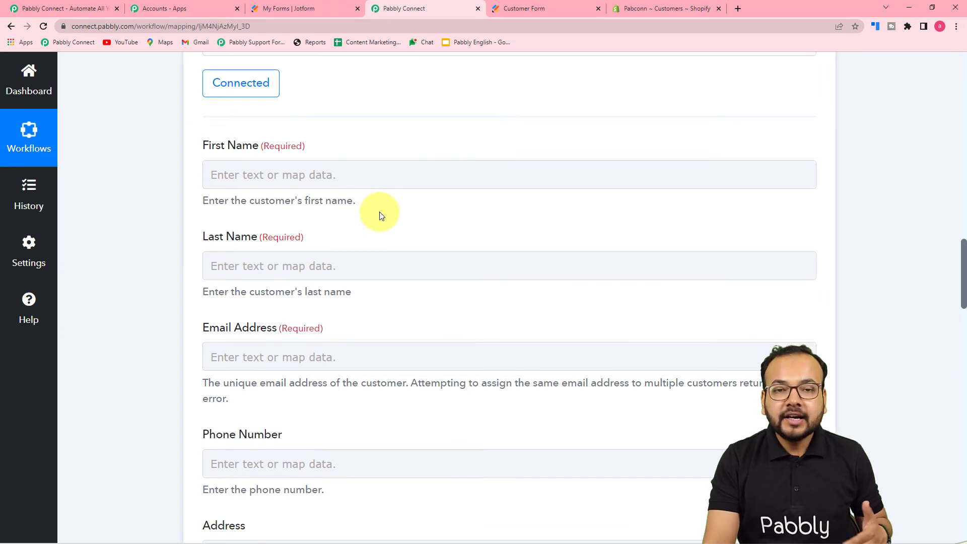
left_click(372, 172)
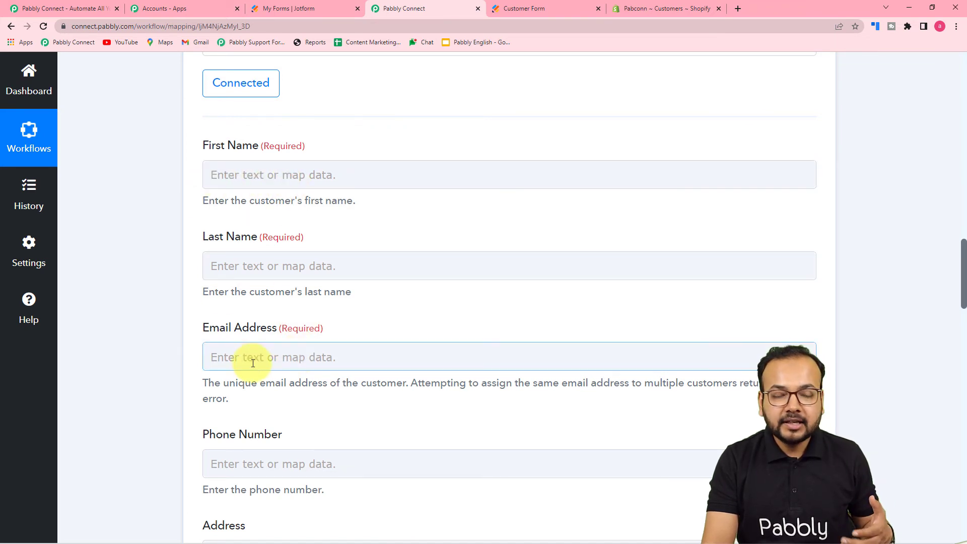
scroll(401, 201, "up", 10)
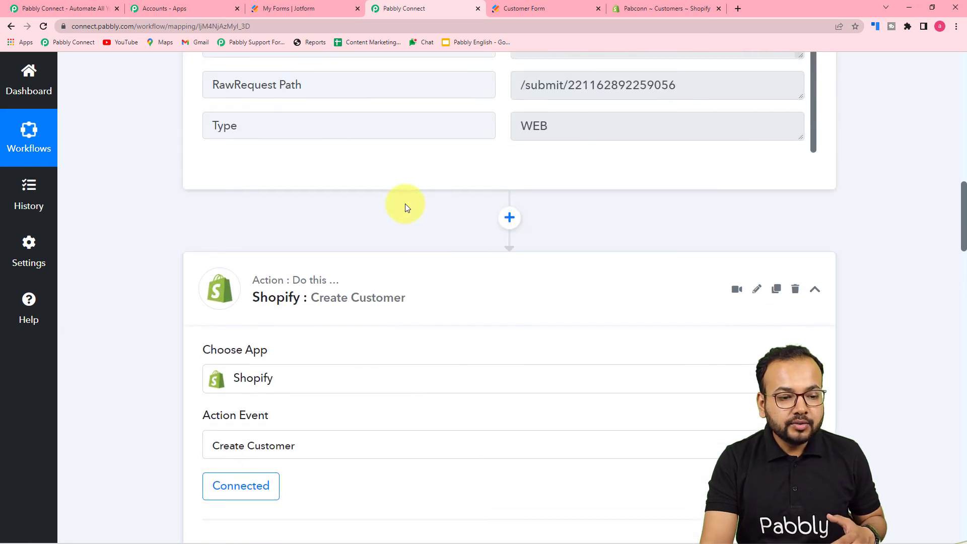
scroll(406, 207, "up", 1)
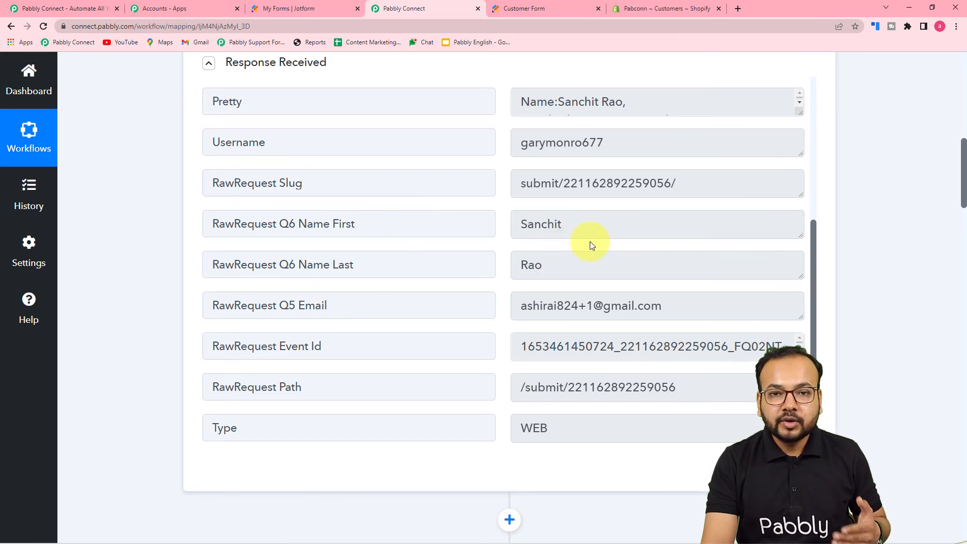
scroll(590, 241, "down", 13)
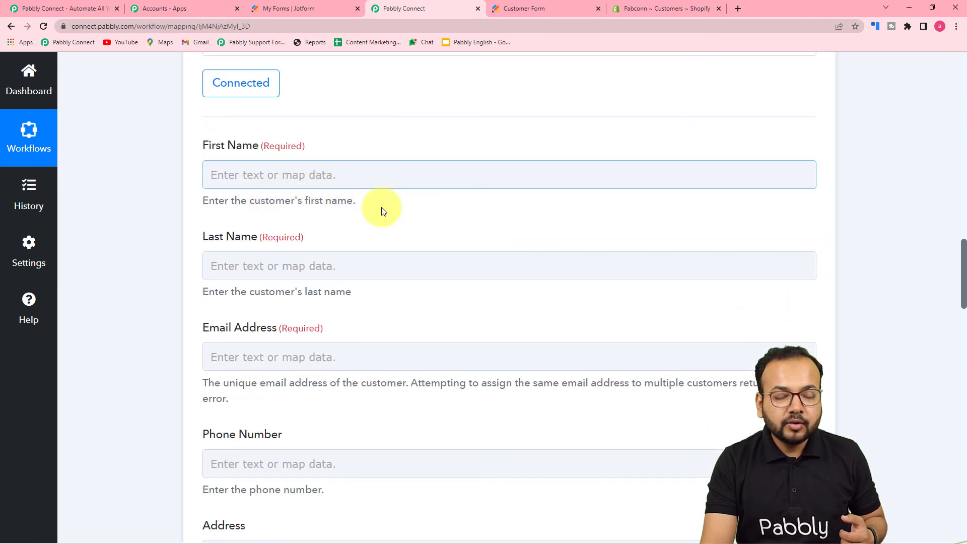
- Map the JotForm response's Q6 Name First into the First Name field
left_click(385, 179)
left_click(212, 168)
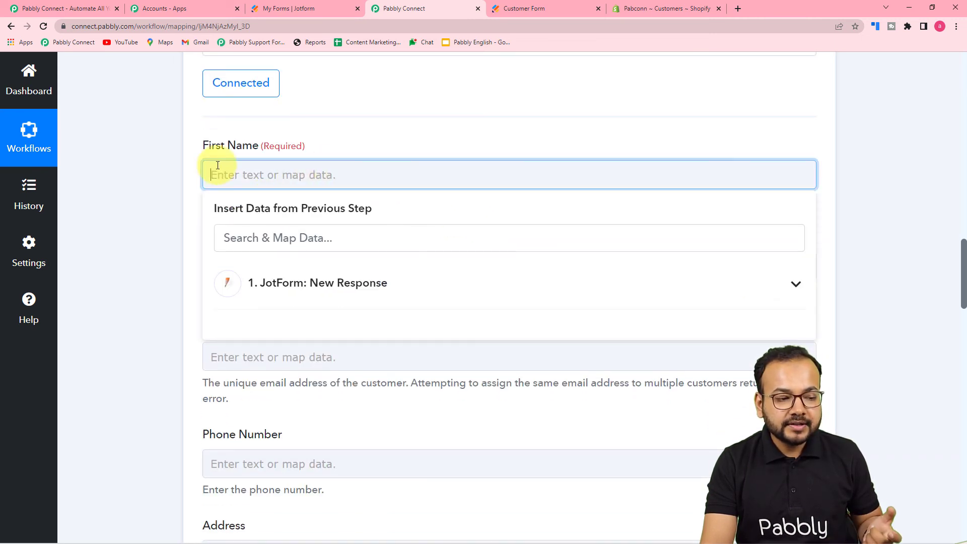
left_click(277, 278)
scroll(349, 441, "down", 3)
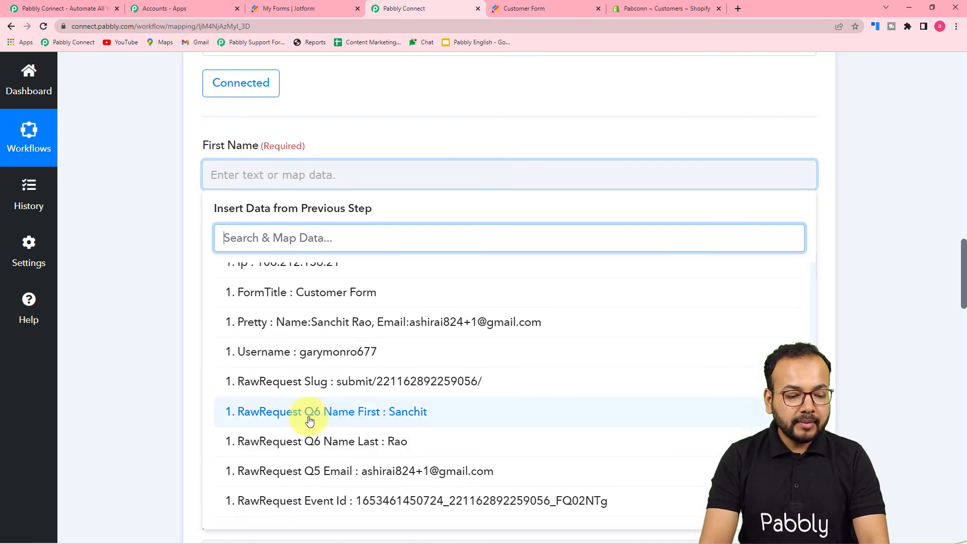
left_click(310, 421)
left_click(137, 260)
scroll(137, 260, "down", 1)
- Map the JotForm response's Q6 Name Last into the Last Name field
left_click(312, 220)
scroll(302, 217, "down", 1)
left_click(313, 281)
scroll(377, 469, "down", 5)
left_click(380, 443)
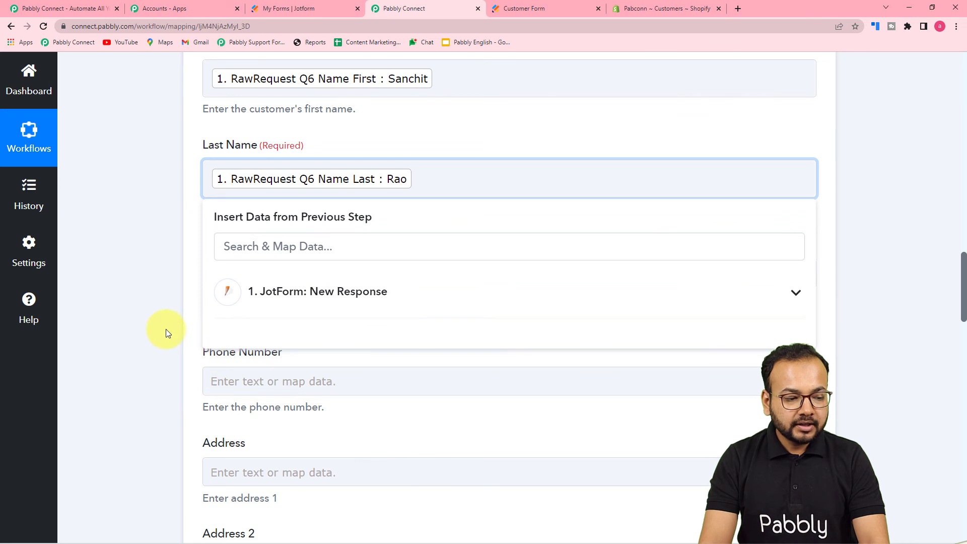
left_click(165, 328)
scroll(166, 329, "down", 2)
- Map the JotForm response's Q5 Email into Email Address and review the remaining options
left_click(319, 171)
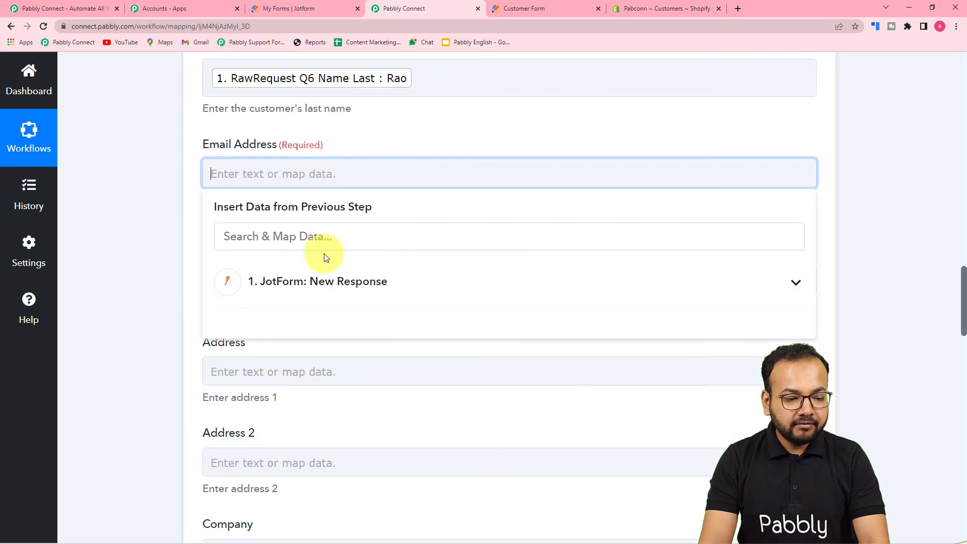
left_click(330, 292)
scroll(305, 437, "down", 3)
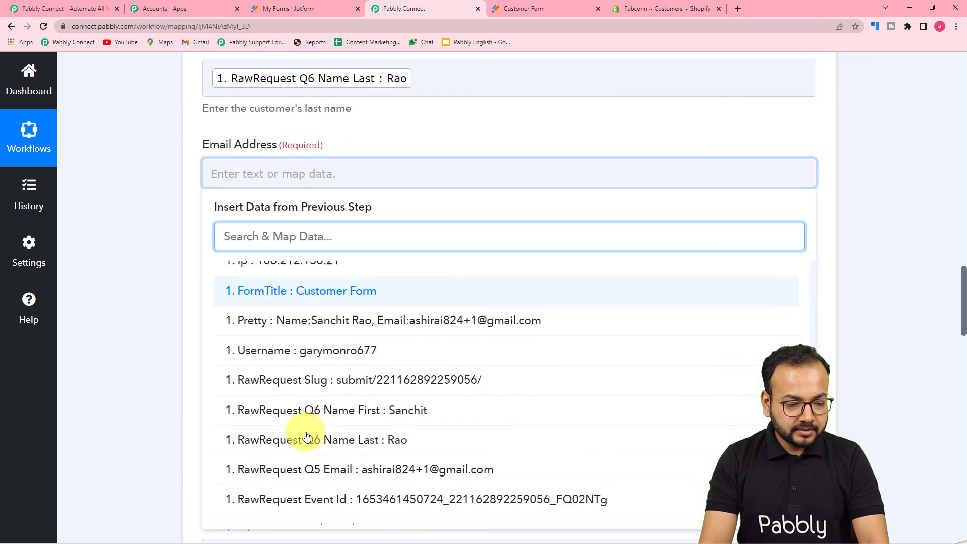
left_click(385, 470)
left_click(160, 327)
scroll(160, 327, "down", 1)
scroll(160, 331, "down", 6)
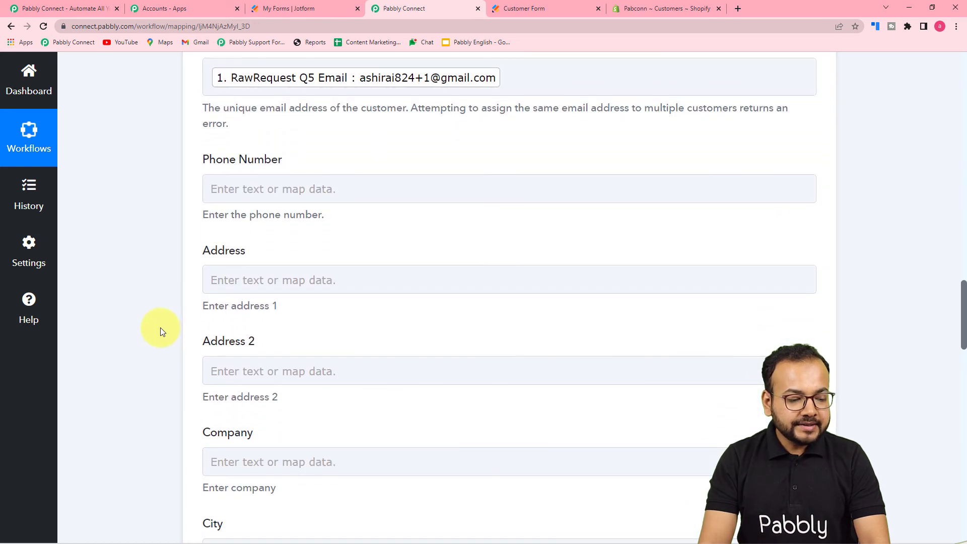
scroll(160, 332, "down", 2)
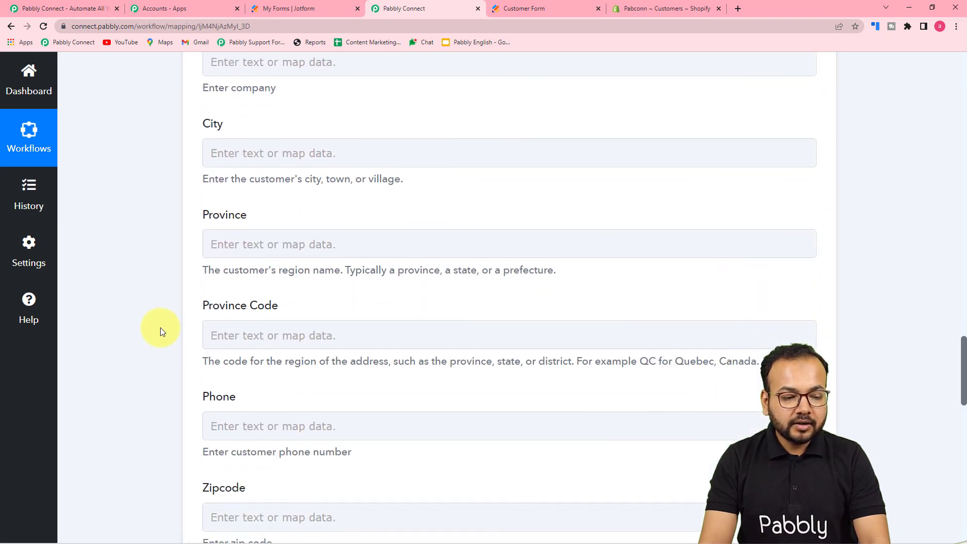
scroll(360, 239, "down", 10)
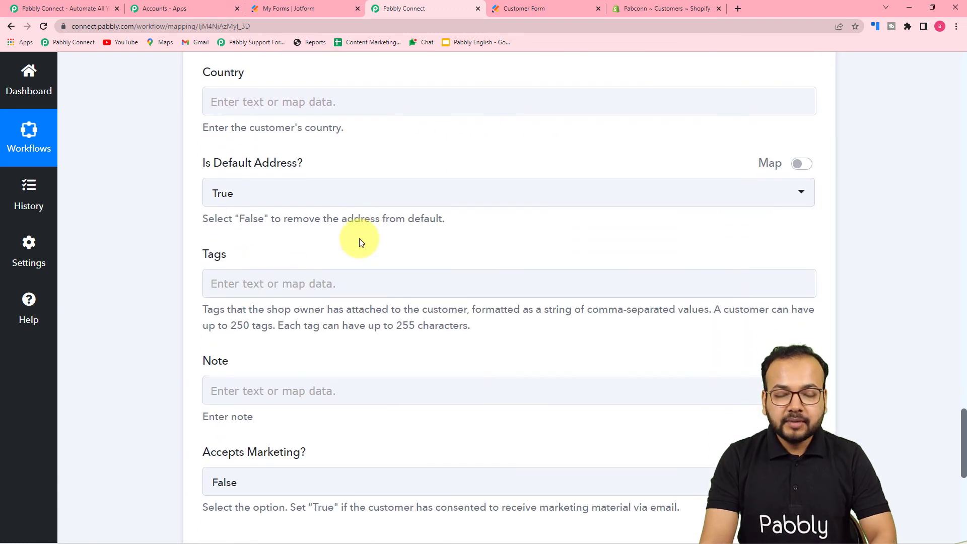
scroll(360, 243, "down", 2)
scroll(360, 242, "down", 1)
scroll(359, 242, "up", 2)
scroll(360, 242, "down", 2)
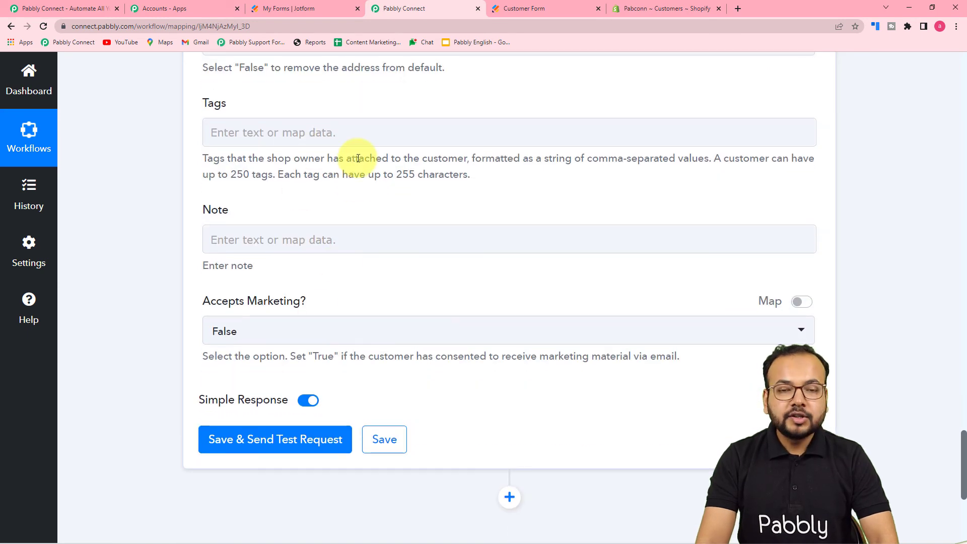
scroll(369, 107, "down", 1)
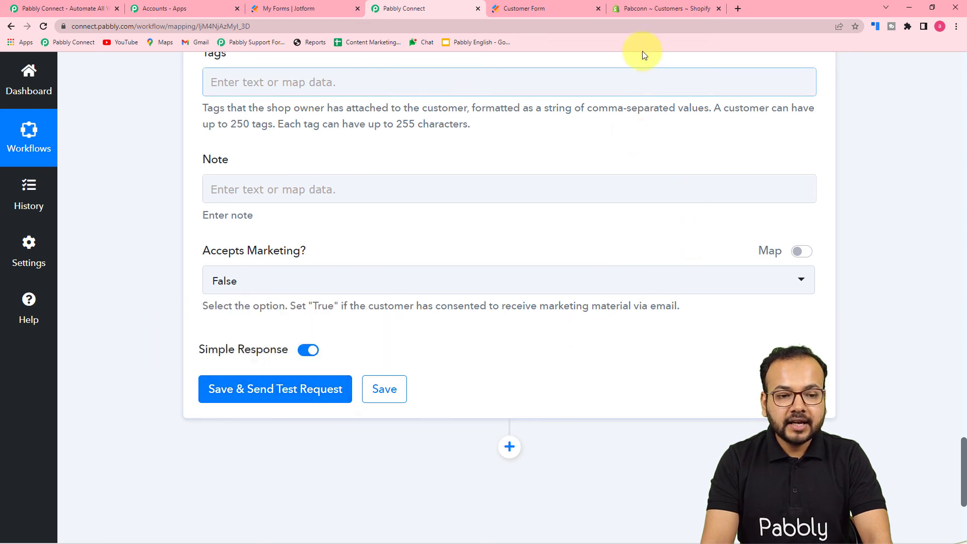
- Save and test Create Customer, receiving the new Shopify customer's ID and details
left_click(645, 10)
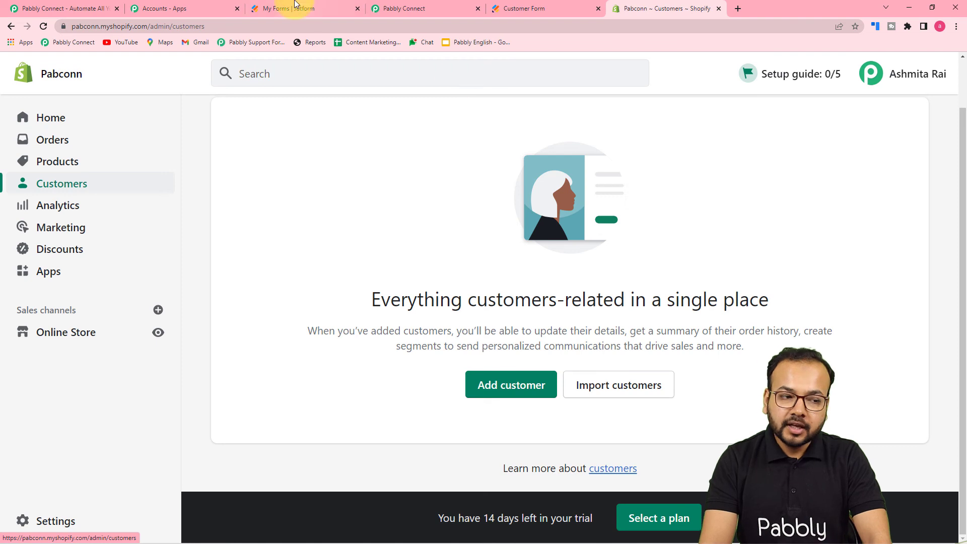
left_click(422, 9)
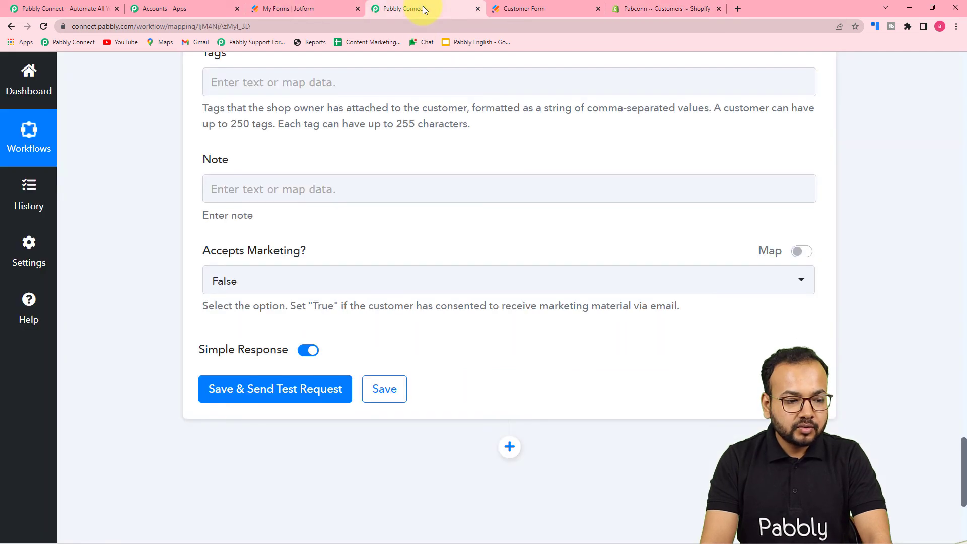
left_click(261, 389)
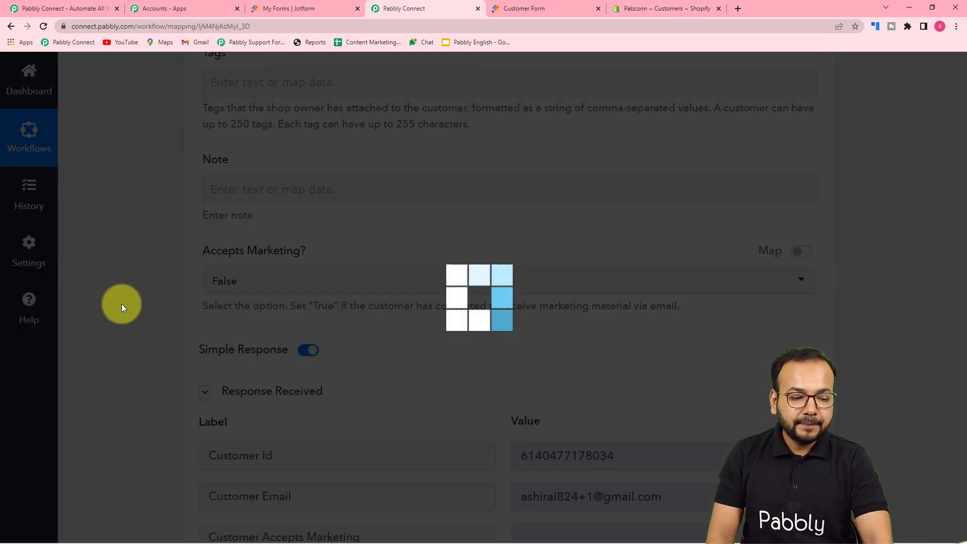
scroll(122, 303, "down", 5)
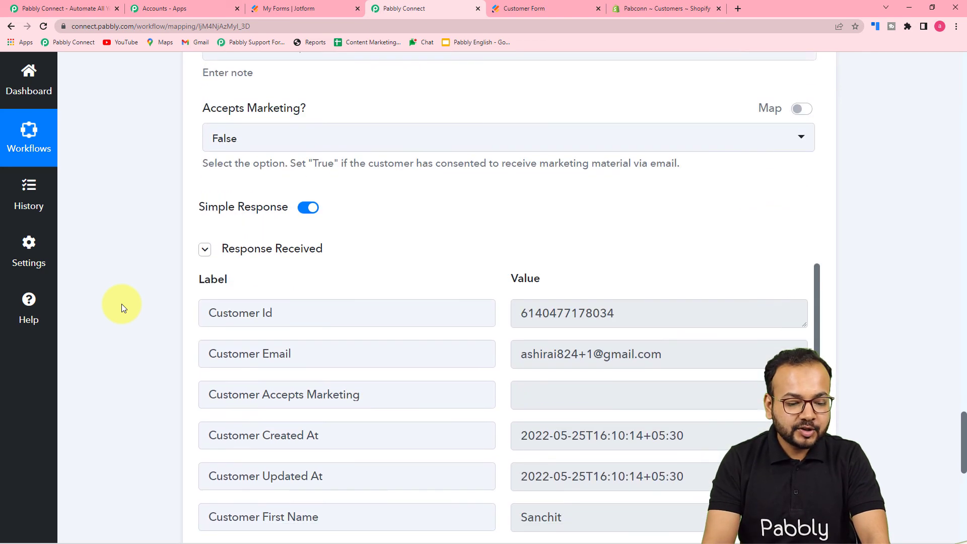
scroll(443, 275, "down", 1)
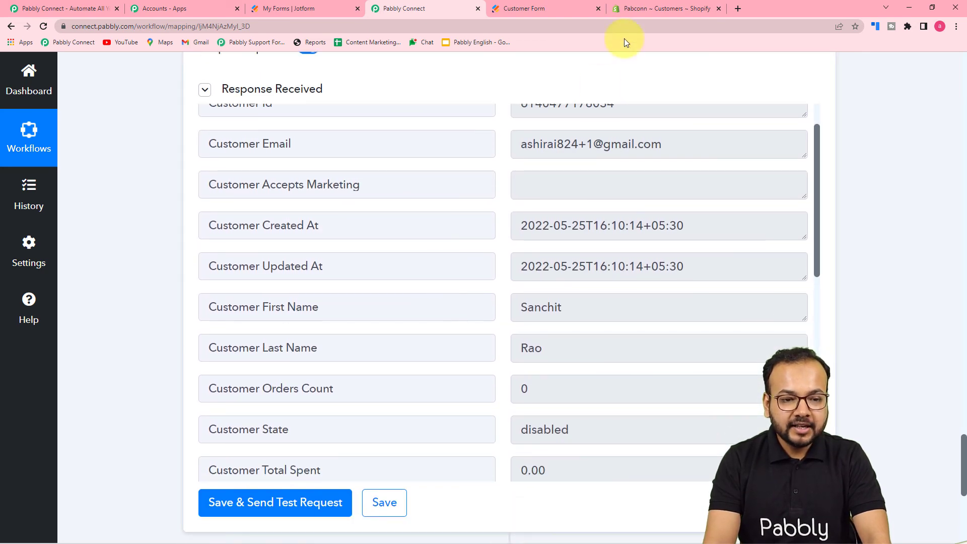
left_click(626, 8)
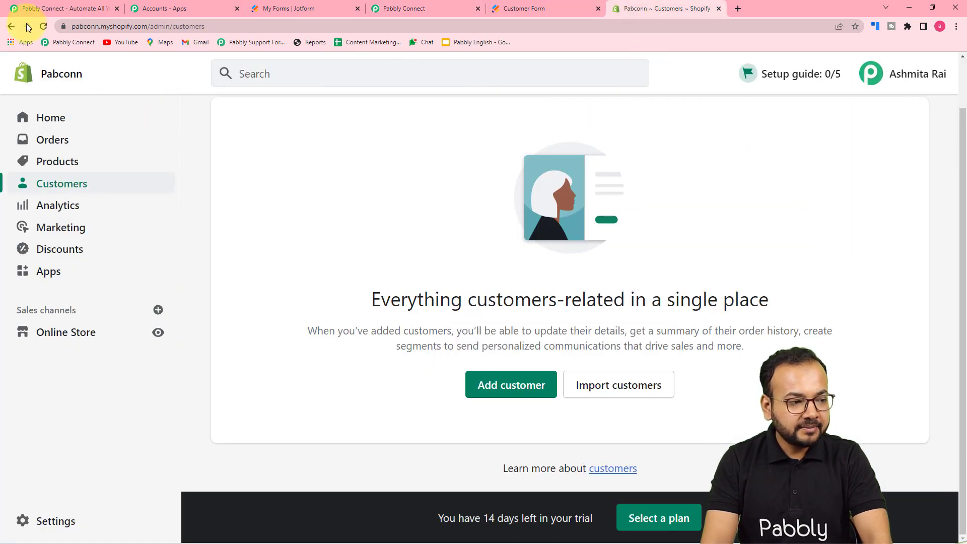
- Reload Shopify's customer list to see the single new customer with ₹0.00 spent
left_click(42, 27)
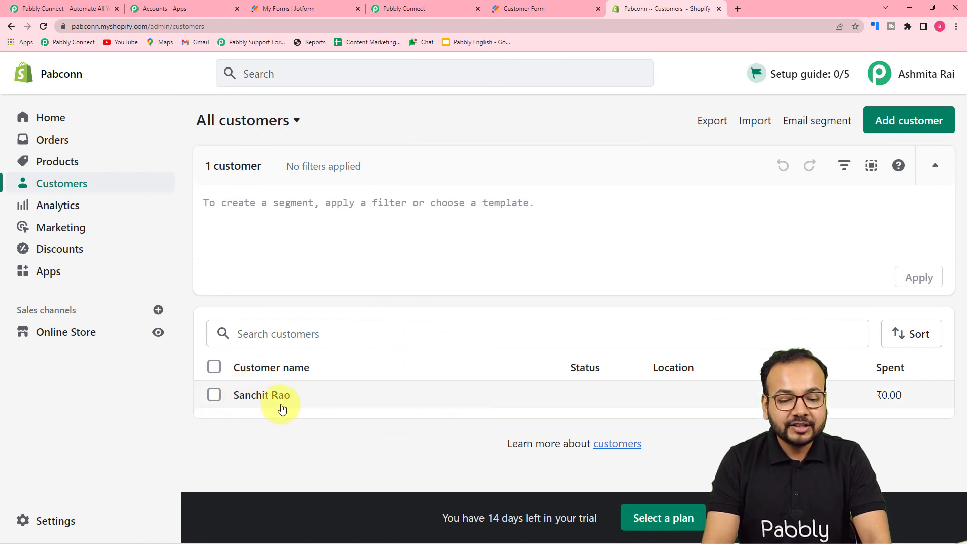
left_click(430, 9)
scroll(375, 213, "up", 1)
scroll(152, 252, "up", 20)
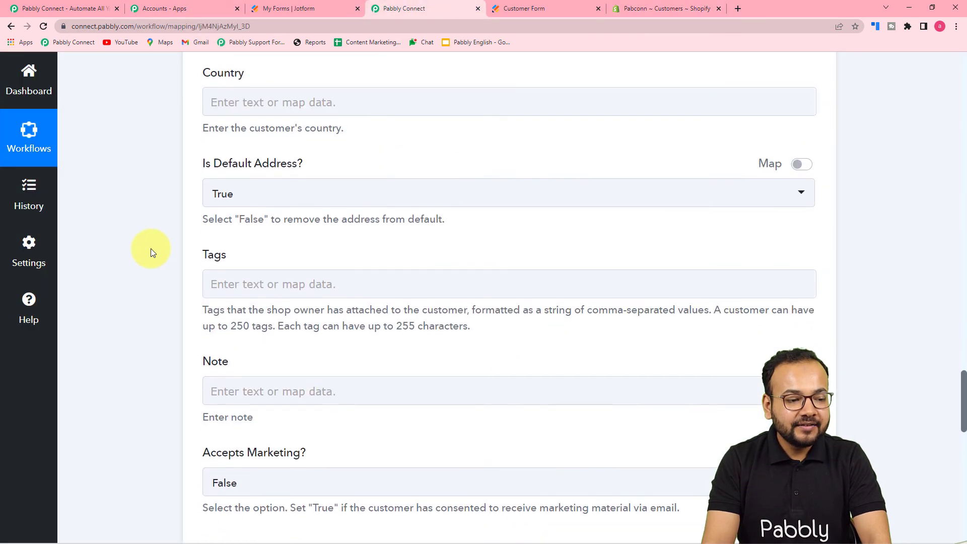
scroll(151, 249, "up", 10)
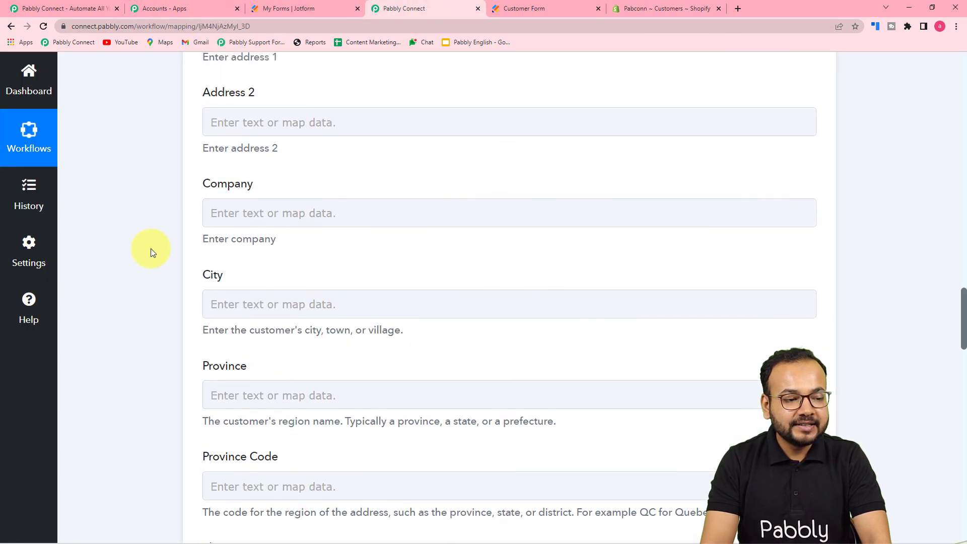
scroll(151, 249, "up", 3)
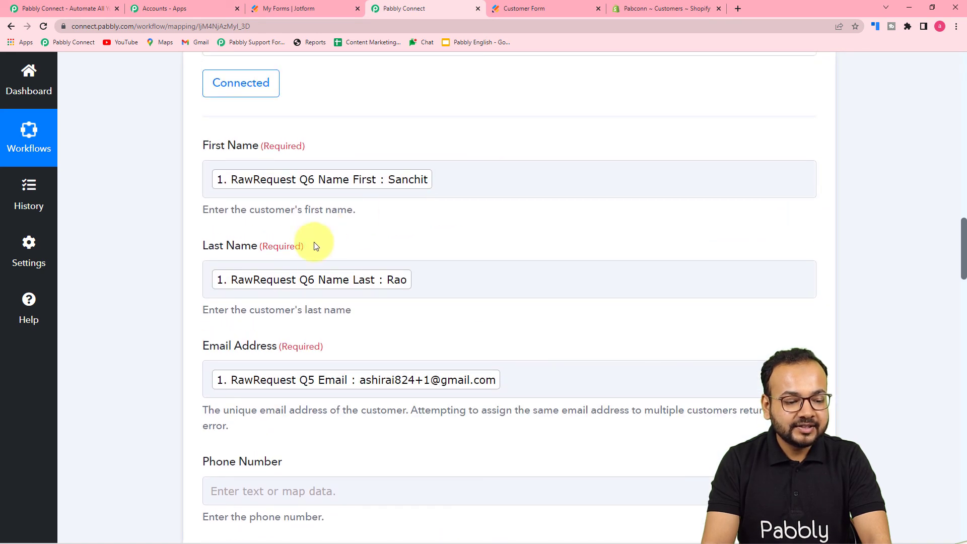